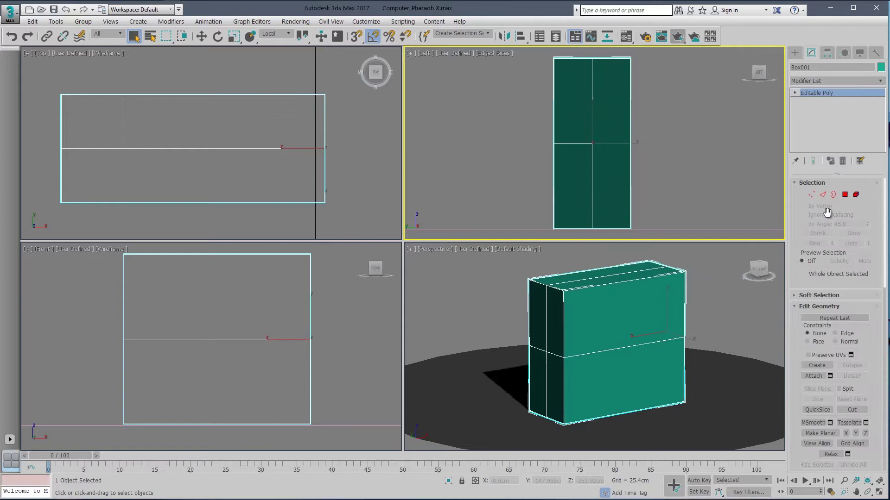
Select the middle row of the box's vertices and move it down by about 65 cm.
left_click(811, 194)
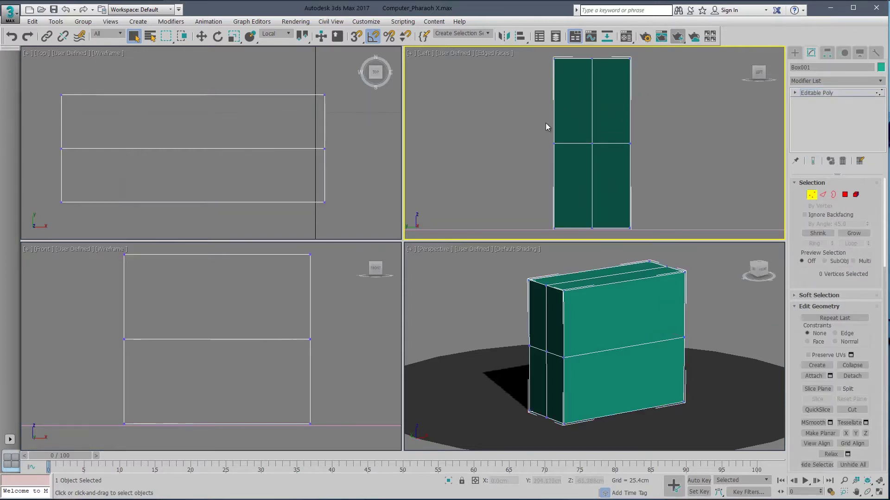
left_click_drag(540, 130, 658, 164)
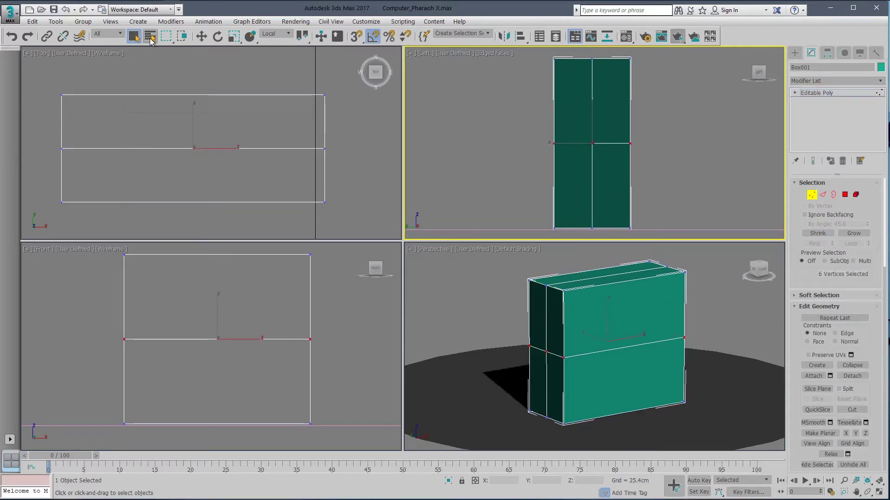
left_click(202, 36)
left_click_drag(590, 114, 593, 152)
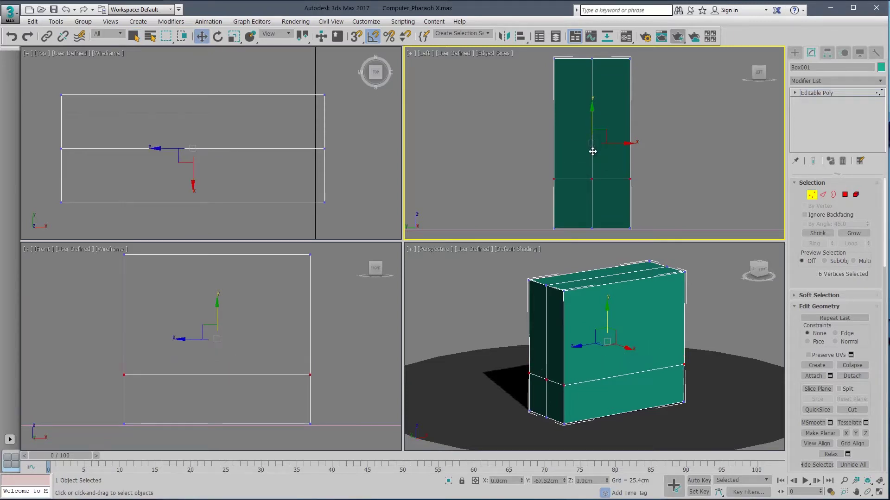
left_click_drag(592, 150, 595, 147)
Scale the top vertices' width to 68%, and move the top vertices at the Front view's left end inward and down to form a slope.
left_click_drag(653, 91, 540, 61)
left_click(234, 36)
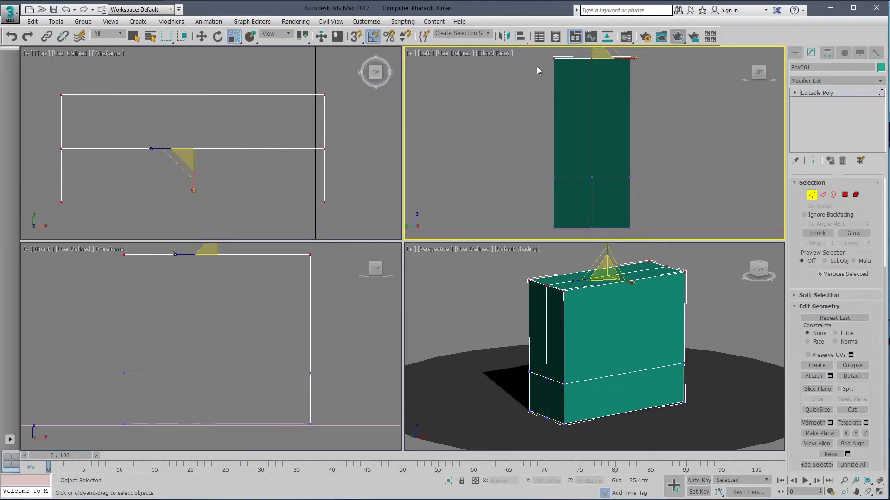
left_click_drag(633, 60, 615, 61)
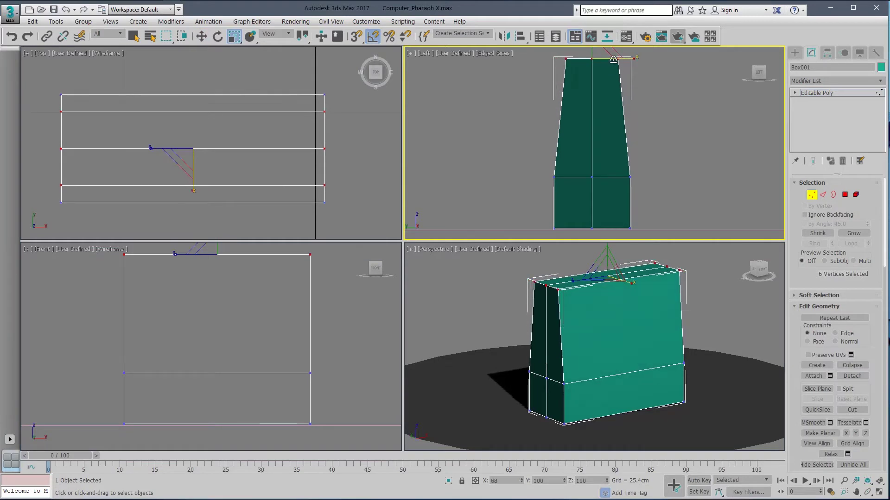
left_click(201, 36)
left_click_drag(106, 285, 186, 275)
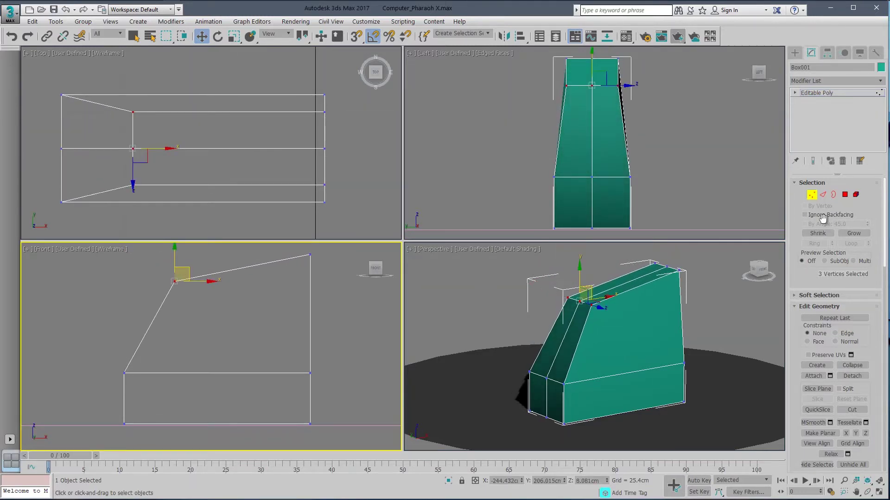
Extrude the two top polygons of the box by 25.4 cm.
left_click(845, 195)
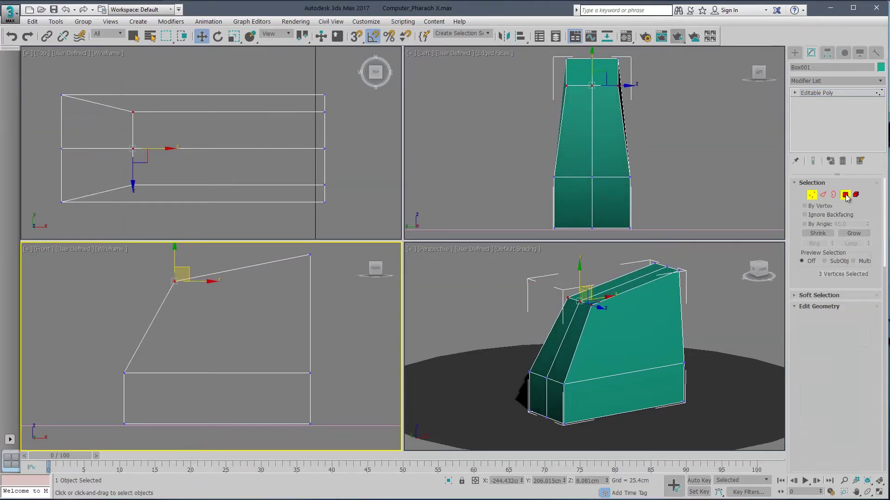
left_click(581, 73)
left_click(608, 79, "ctrl")
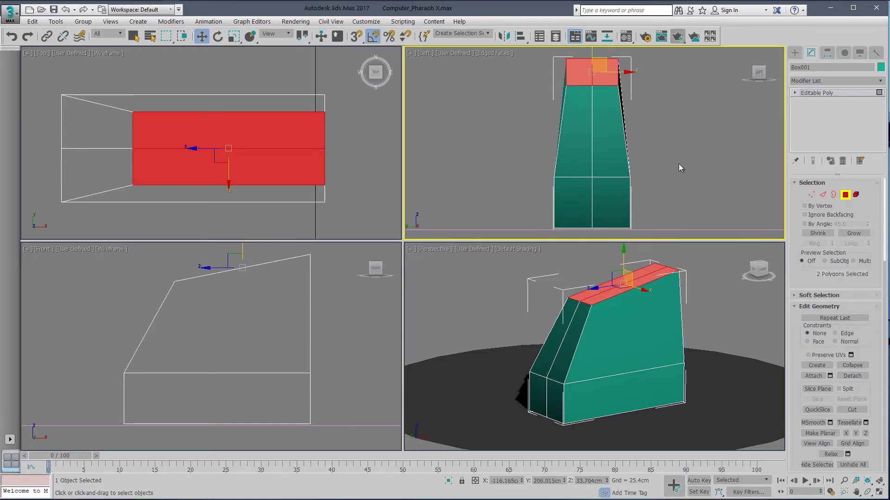
middle_click_drag(678, 163, 682, 188)
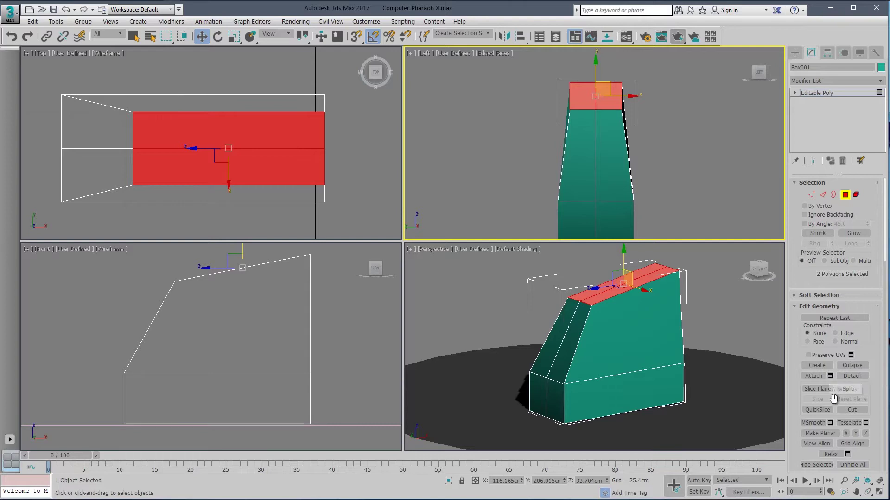
left_click_drag(870, 393, 874, 256)
left_click(830, 410)
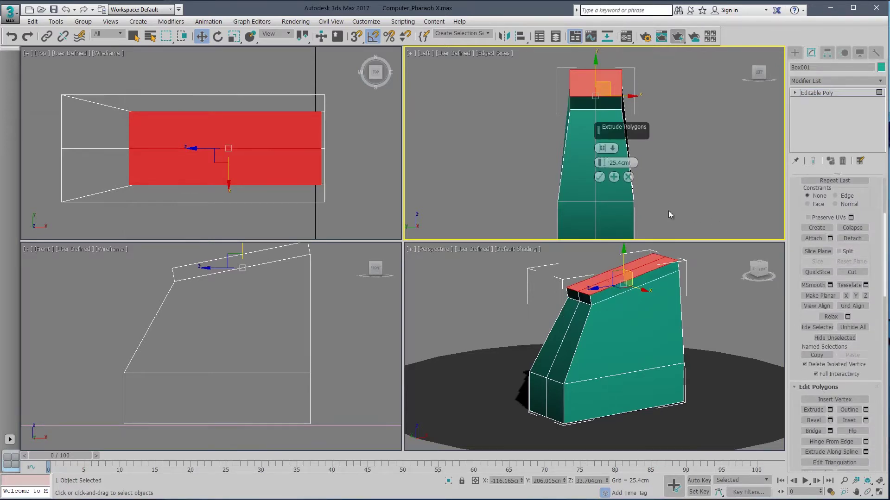
left_click(600, 177)
Move the extruded cap's vertices above the slope about 25 cm inward and 4 cm up in the Front view.
left_click(794, 93)
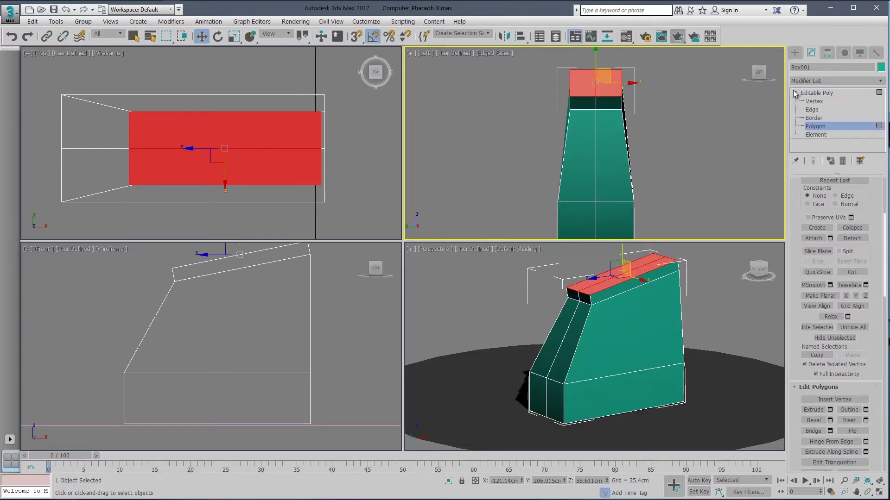
left_click(813, 102)
left_click(172, 268)
left_click_drag(183, 257, 198, 254)
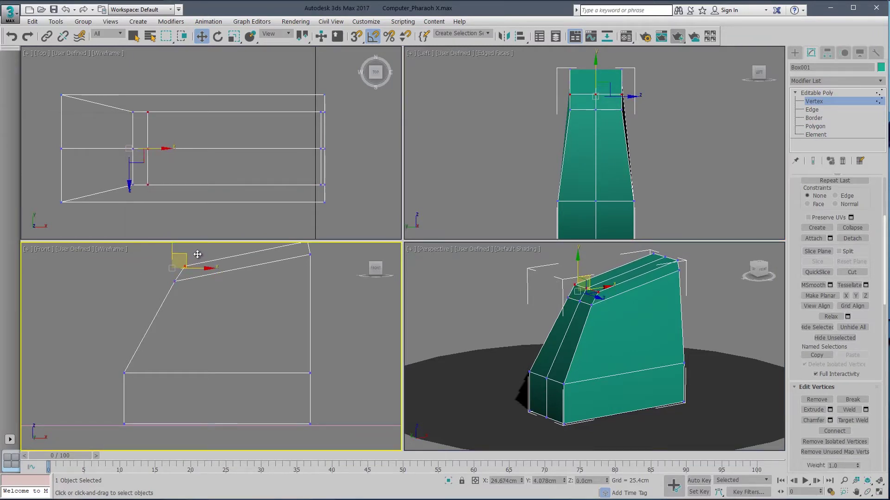
middle_click_drag(225, 312, 222, 325)
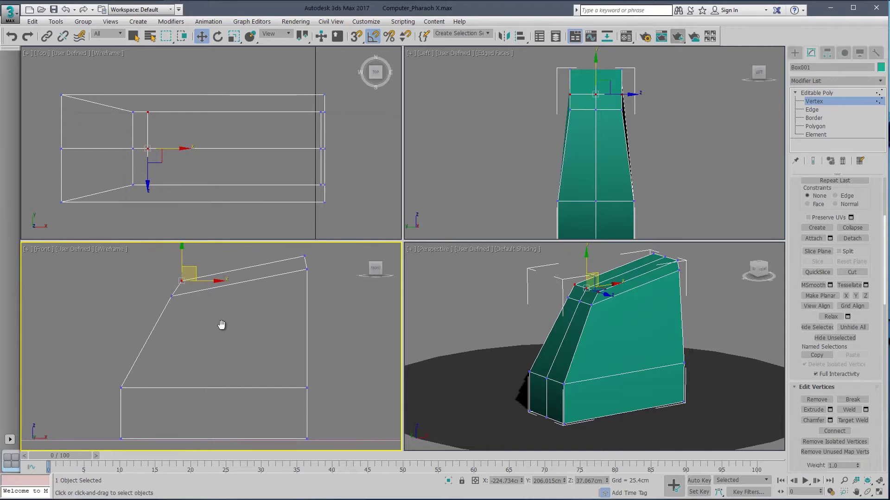
Delete all polygons in one lengthwise half of the model, leaving the half below the centreline in the Top view.
mouse_move(757, 274)
left_mouse_down()
mouse_move(468, 278)
mouse_move(480, 272)
mouse_move(432, 285)
mouse_move(499, 271)
mouse_move(694, 262)
mouse_move(783, 270)
mouse_move(756, 272)
left_mouse_up()
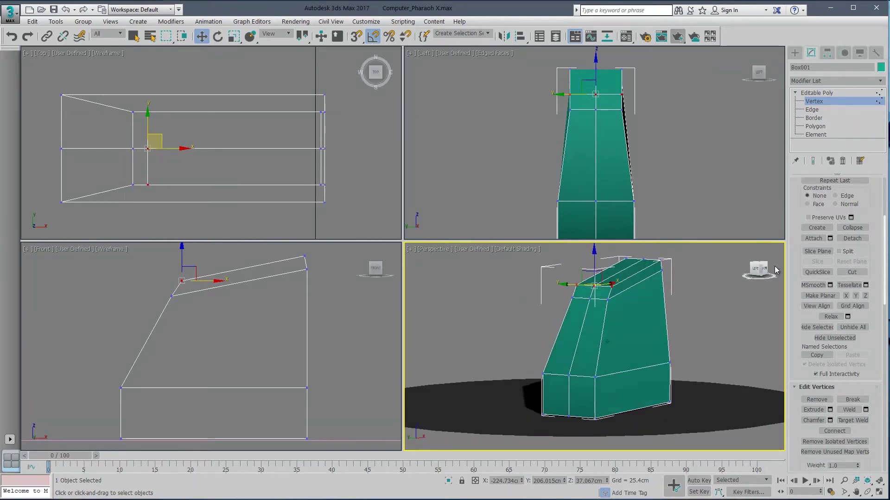
left_click(815, 126)
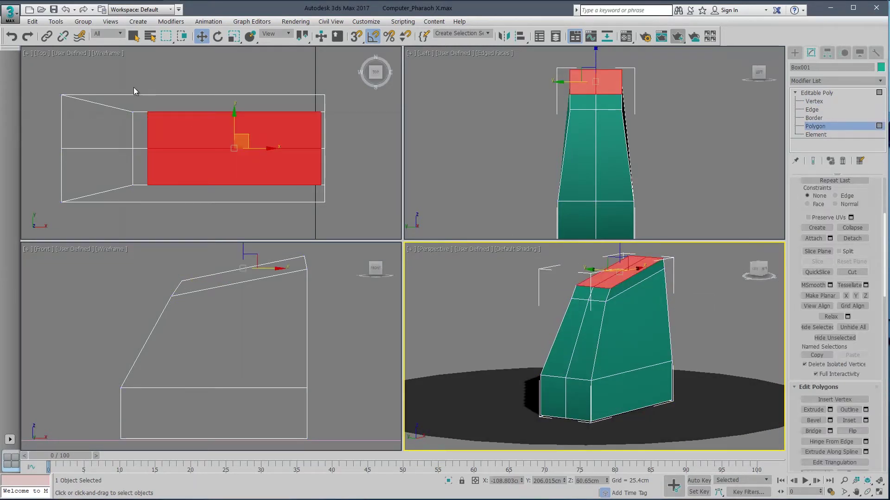
left_click(89, 74)
left_click_drag(39, 81, 358, 126)
key("Delete")
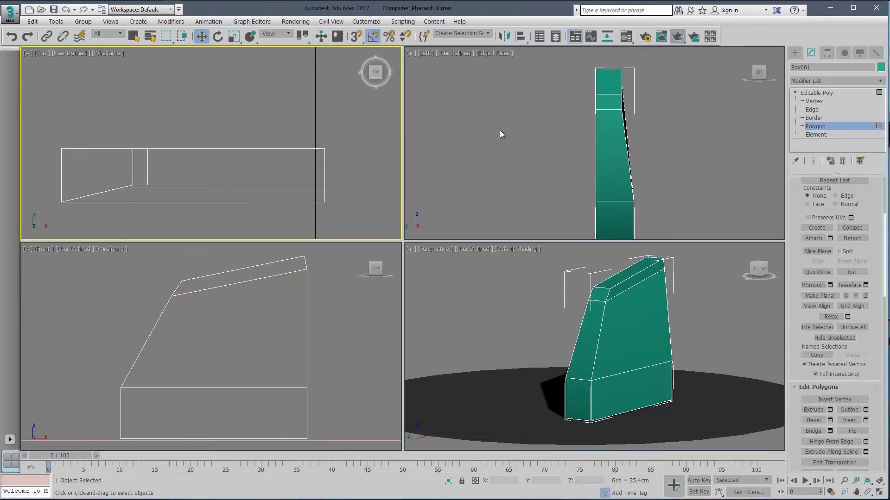
Add a Mirror modifier on the X axis with Copy enabled to rebuild the missing half.
left_click(845, 77)
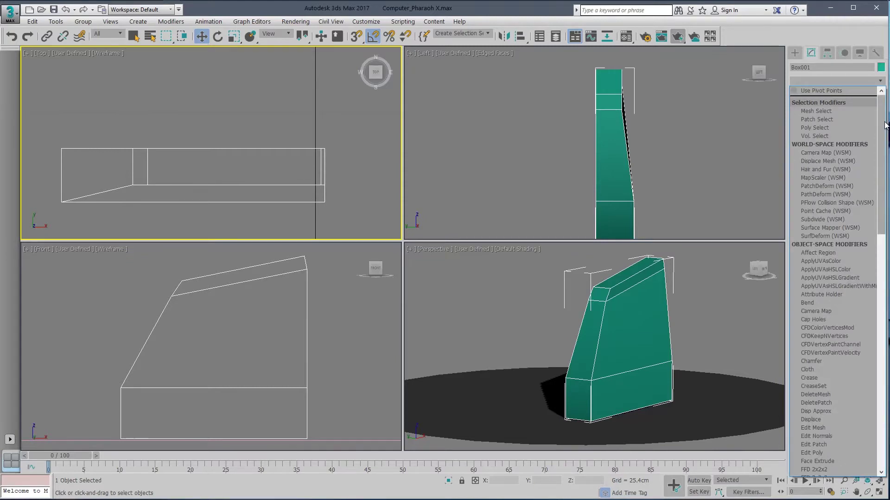
scroll(839, 305, "down", 10)
left_click(836, 300)
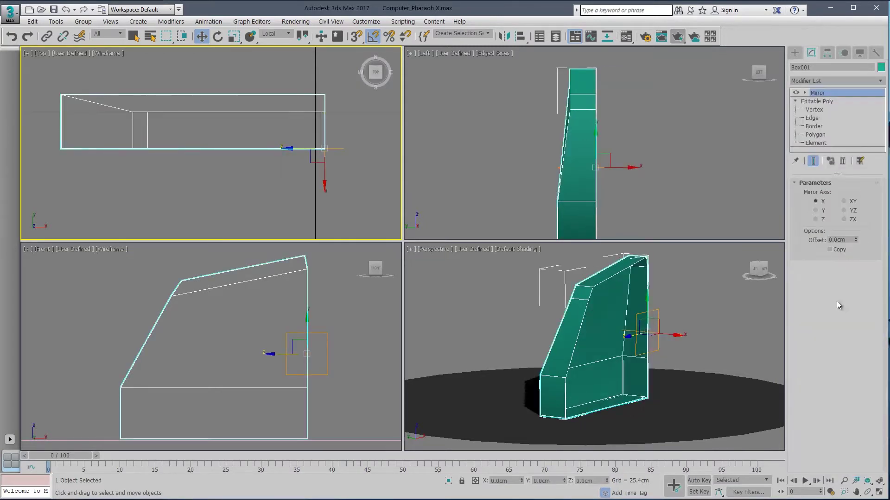
left_click(829, 250)
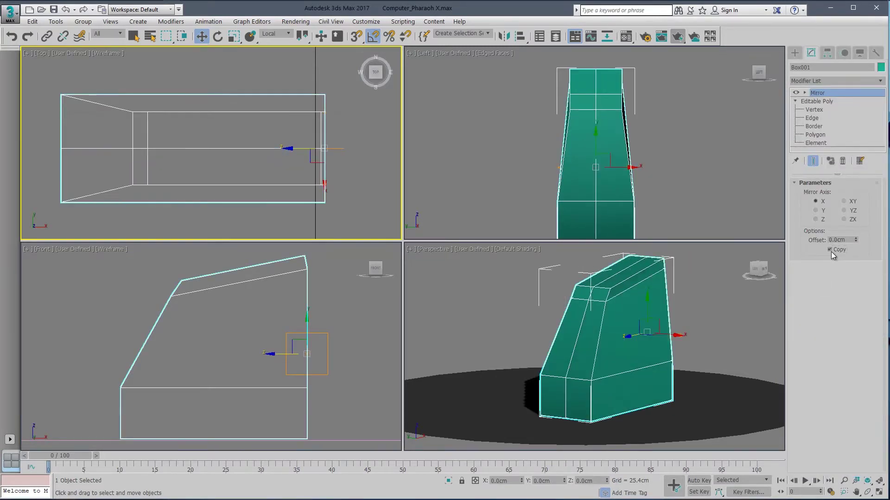
Return to the Editable Poly's vertex level and turn on Show End Result so the mirrored half displays during editing.
left_click(820, 110)
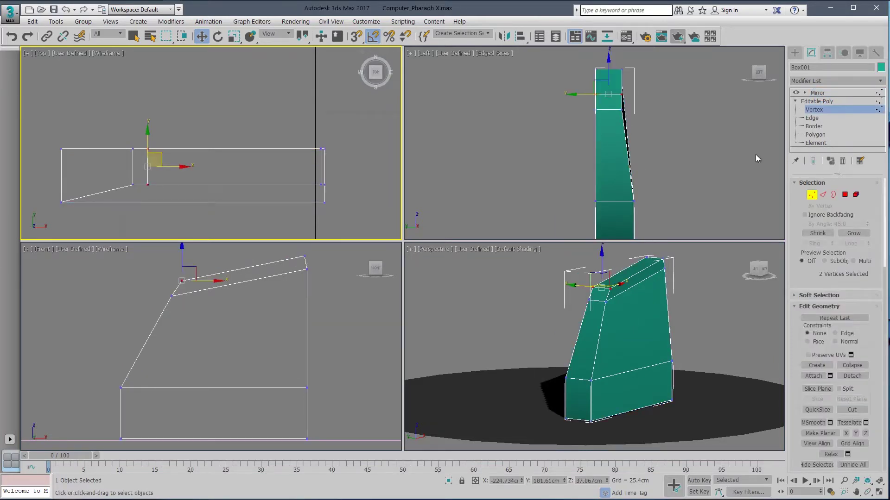
left_click(812, 161)
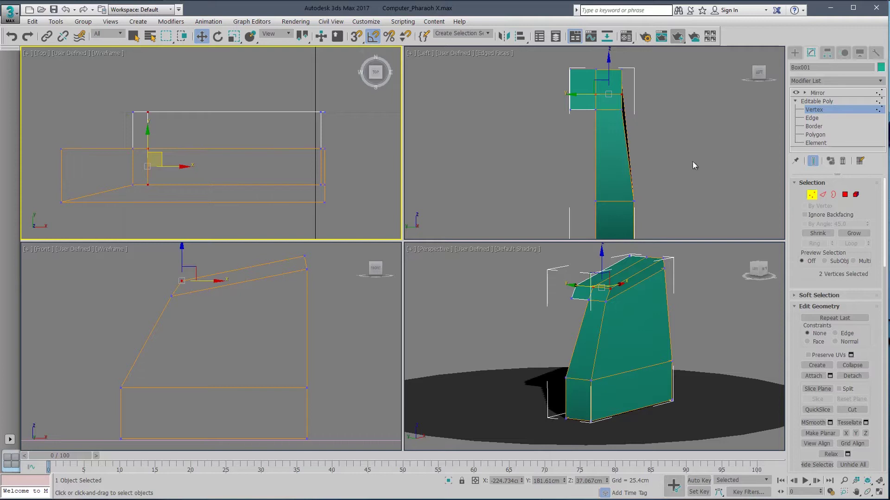
left_click(812, 195)
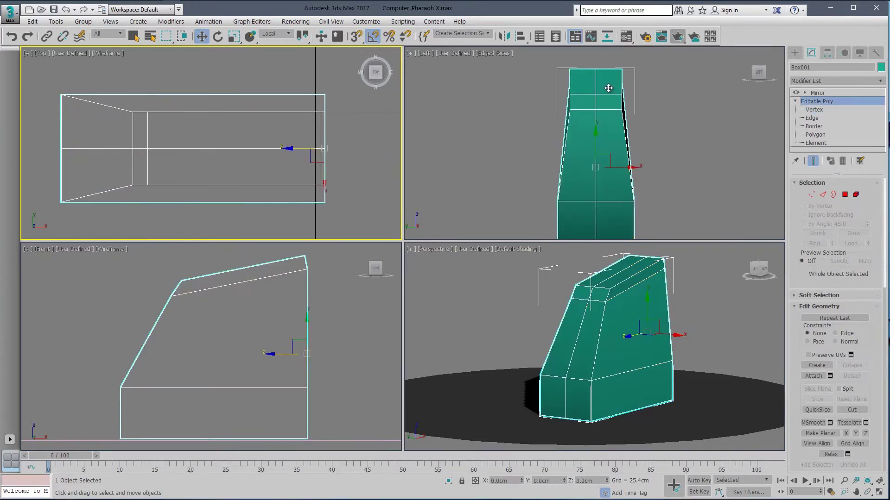
left_click(812, 195)
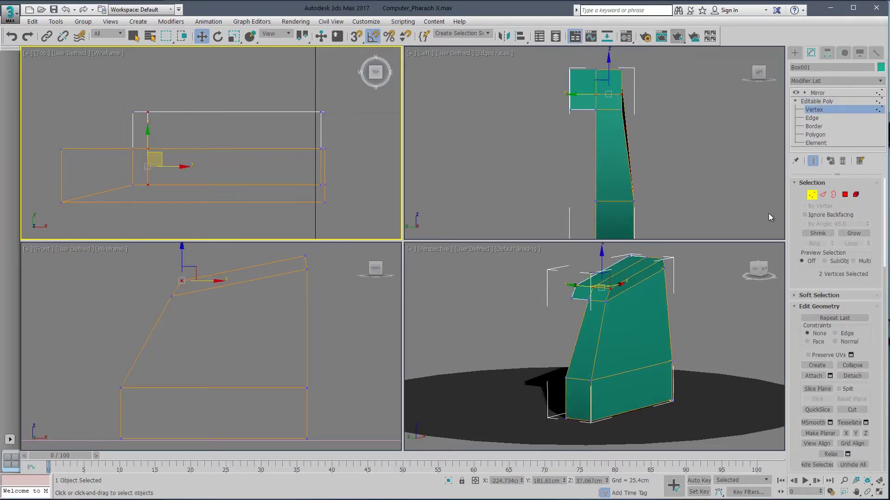
Select the two upper side edges of the cap and move them about 21 cm toward the centreline, then return to the Mirror modifier.
key("2")
left_click(612, 94)
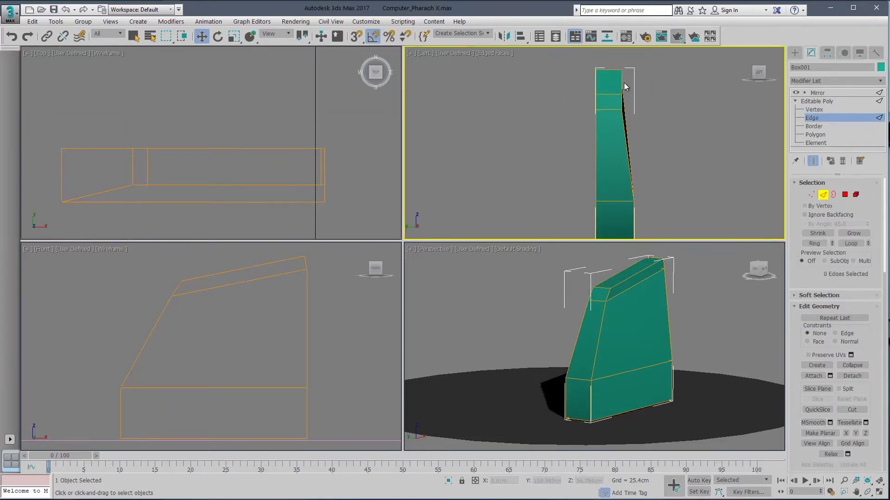
left_click(621, 81)
left_click(622, 95, "ctrl")
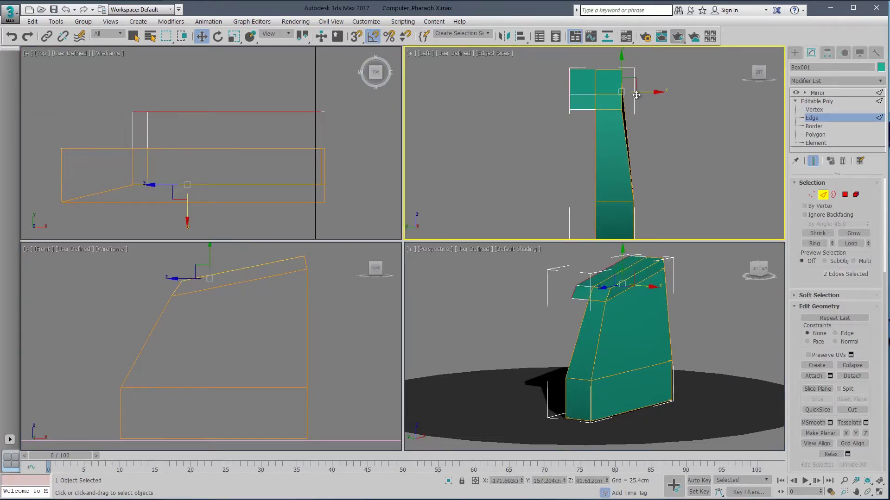
left_click_drag(648, 93, 625, 92)
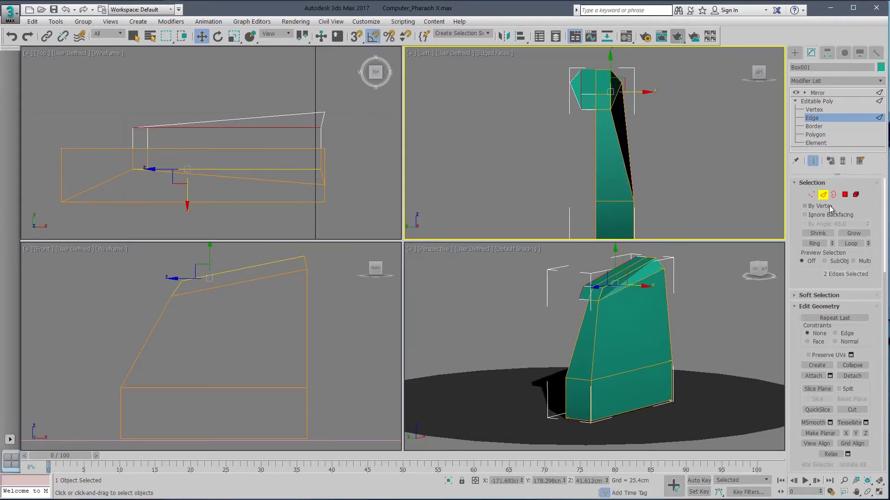
left_click(837, 92)
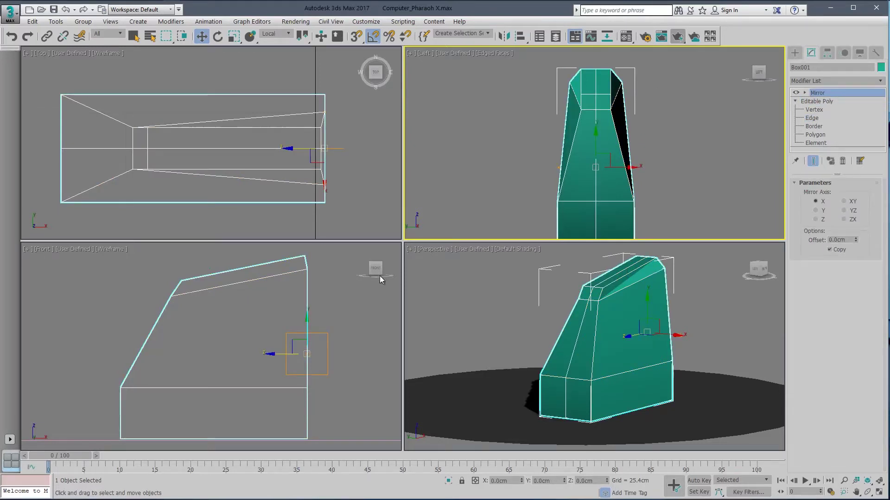
Cut a slanted edge line across the side face, from the bottom edge through the lower horizontal edge to the upper sloping edge.
left_click_drag(762, 273, 741, 275)
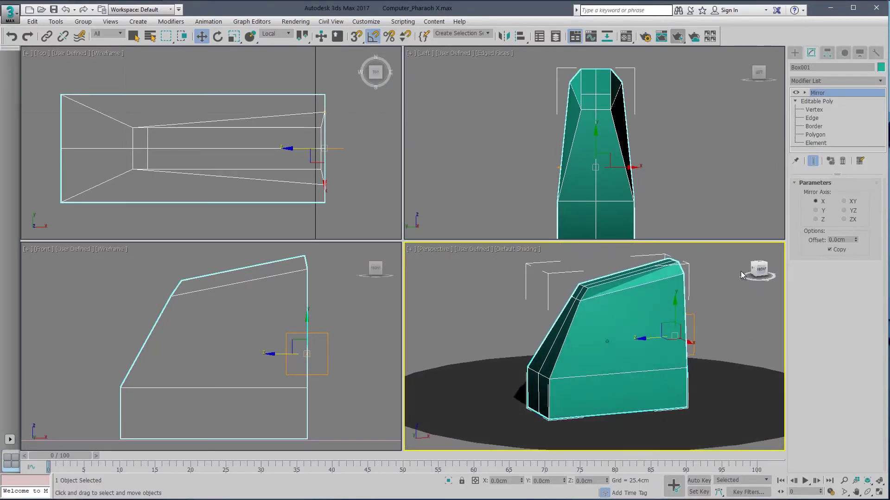
left_click(821, 110)
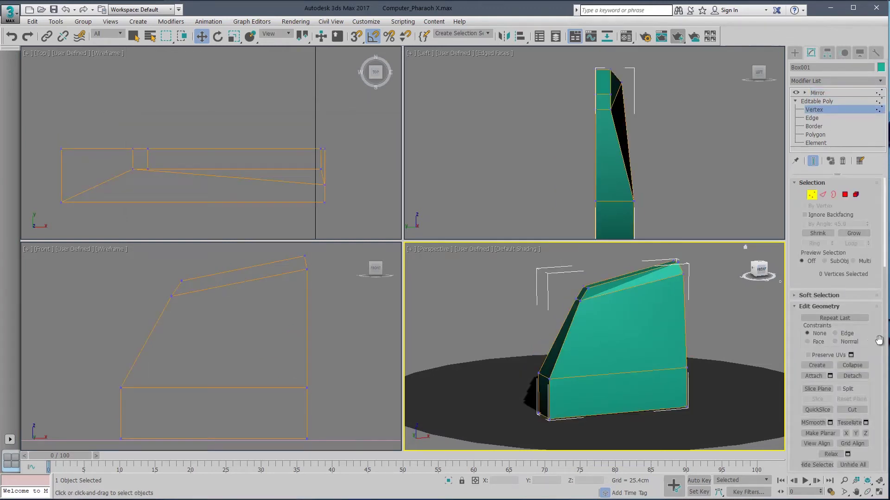
scroll(846, 338, "down", 3)
left_click(852, 303)
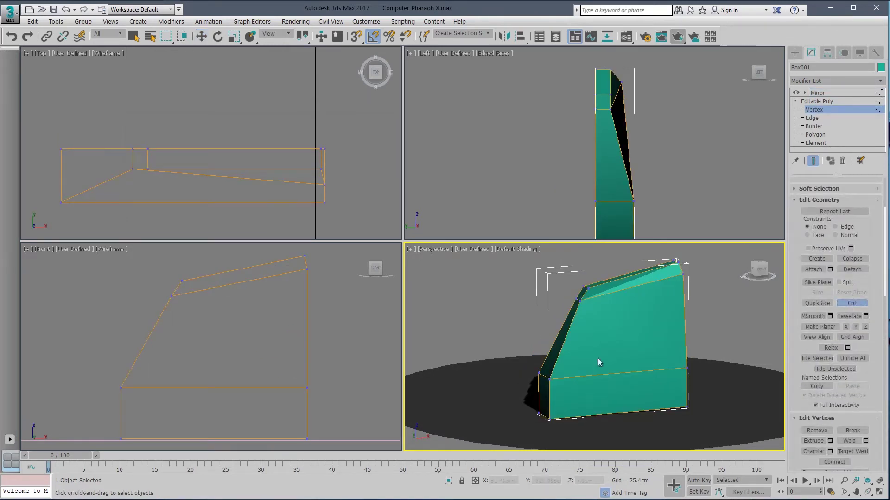
left_click(570, 417)
left_click(585, 378)
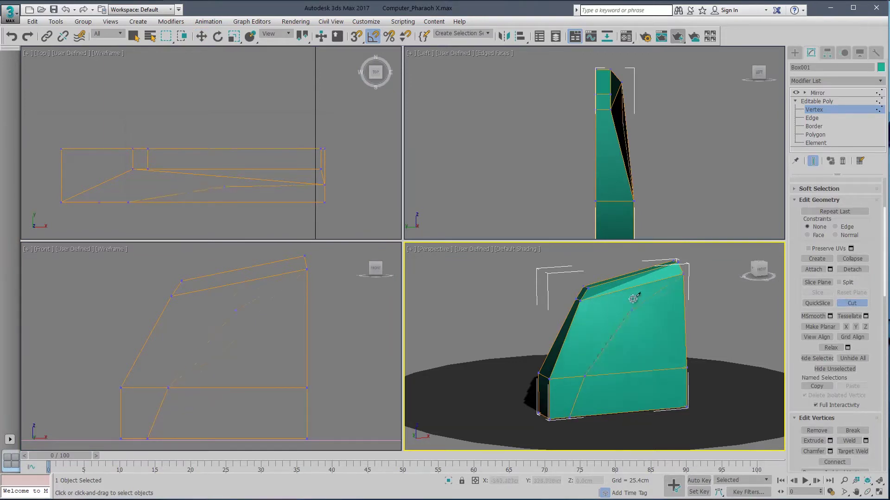
left_click(640, 286)
left_click(684, 278)
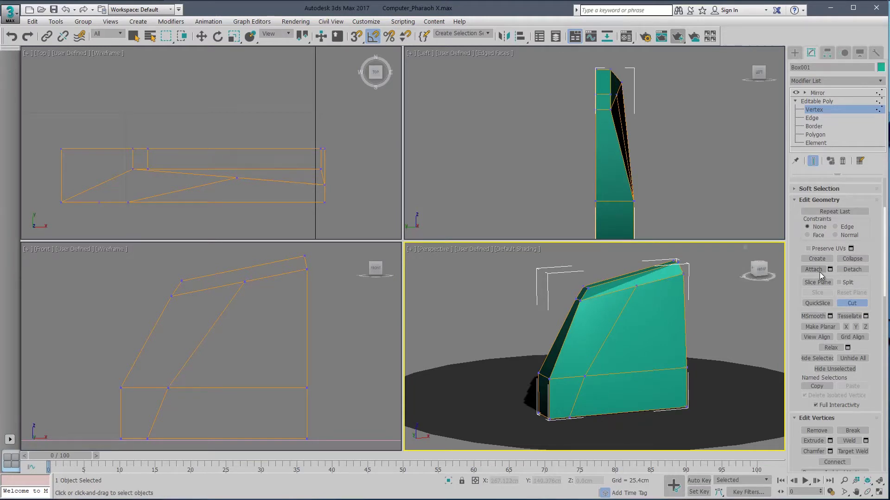
End the Cut operation and, at polygon level, select the body polygons above the lower horizontal edge.
left_click(817, 118)
left_click(818, 135)
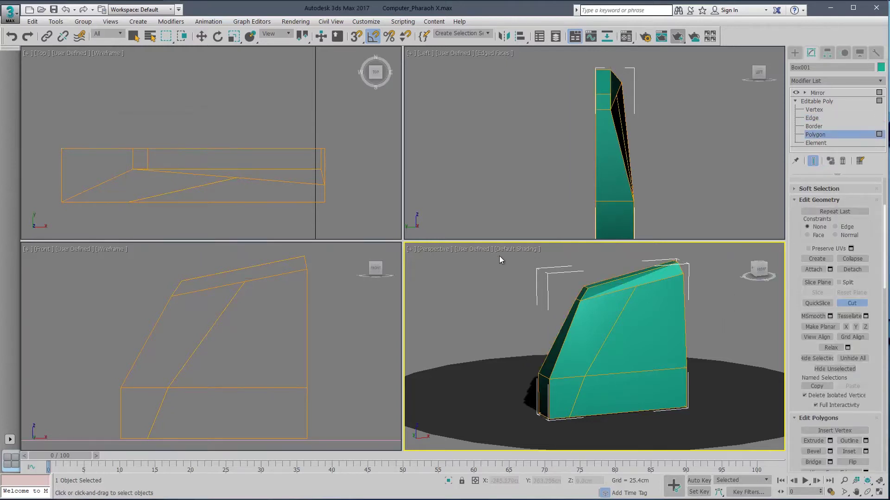
left_click(851, 303)
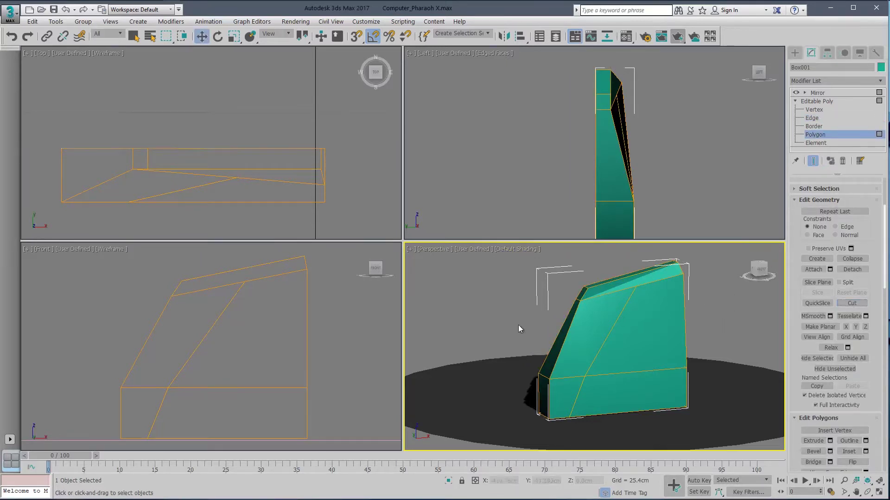
left_click(656, 279)
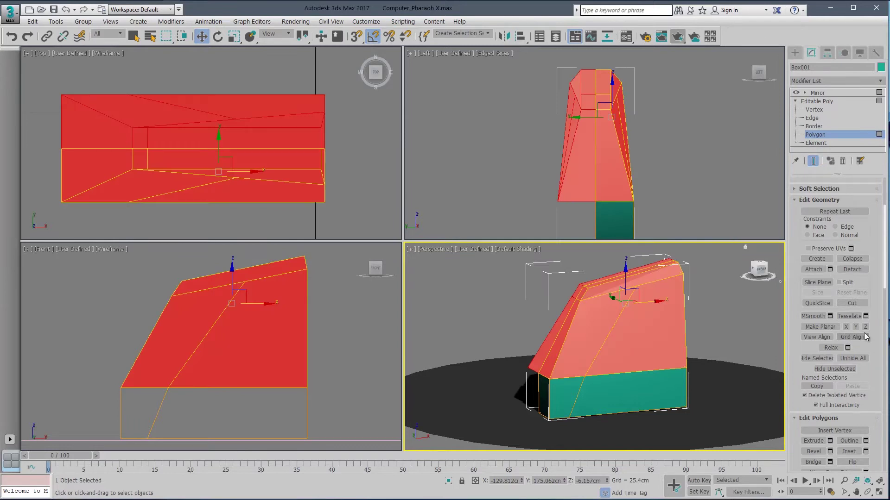
Slice the selected polygons across their lower part with a slice plane rotated roughly parallel to the sloping top edge.
scroll(850, 353, "down", 5)
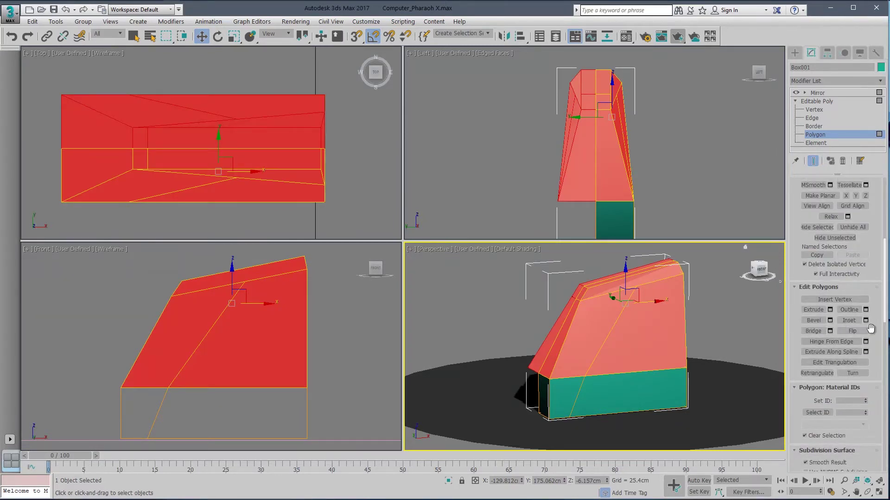
left_click_drag(878, 270, 880, 277)
scroll(814, 240, "up", 3)
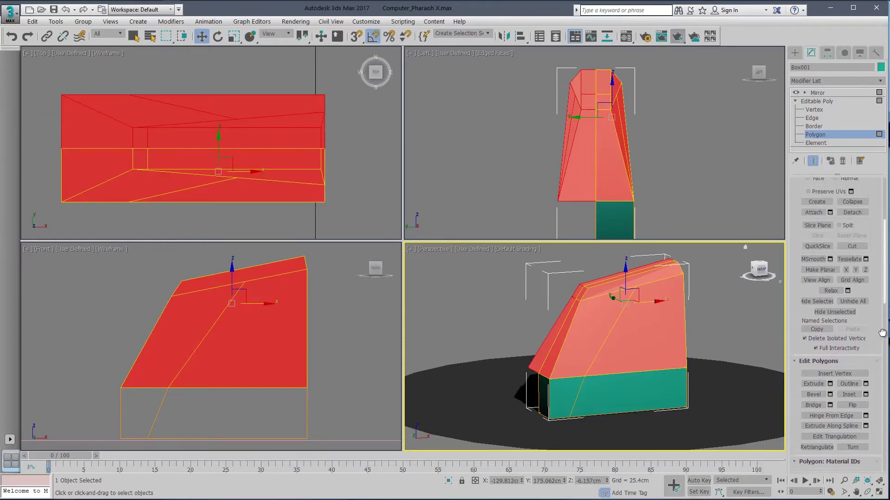
left_click(813, 228)
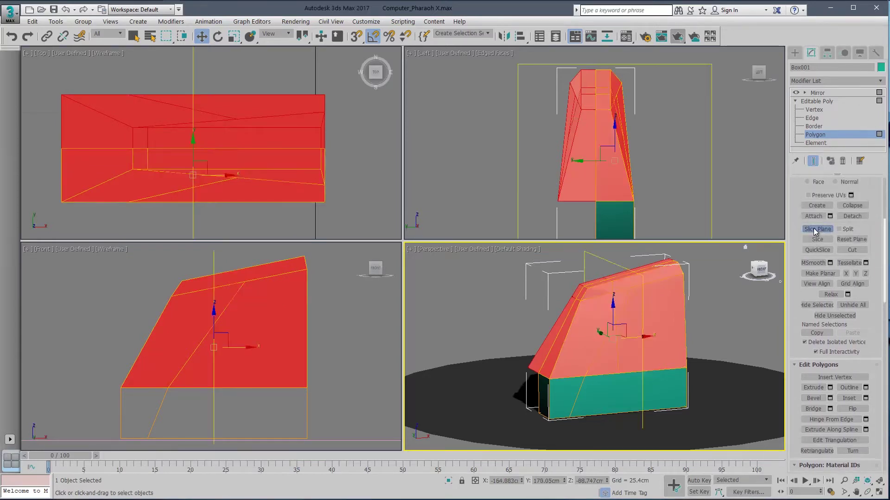
left_click(222, 38)
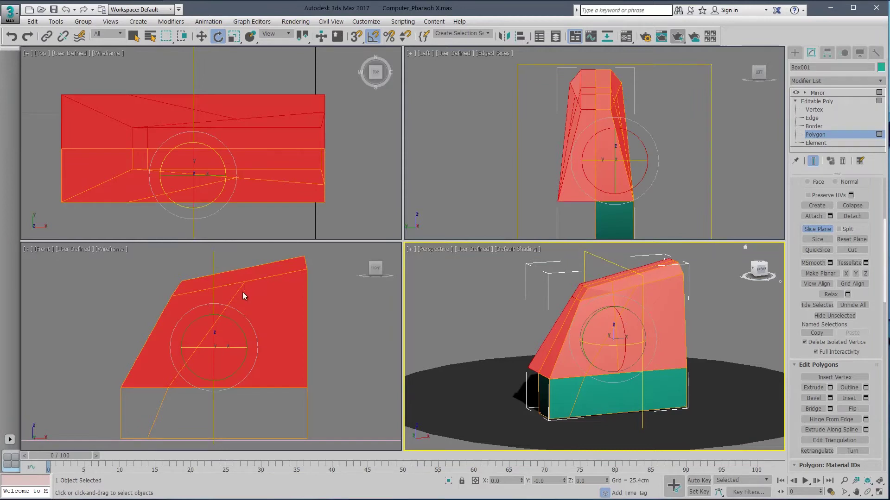
left_click_drag(239, 316, 259, 330)
left_click(201, 36)
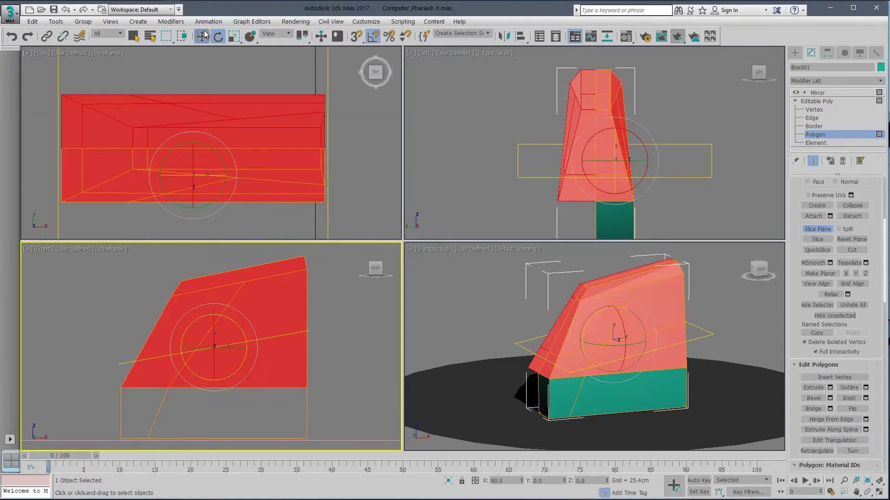
left_click(854, 250)
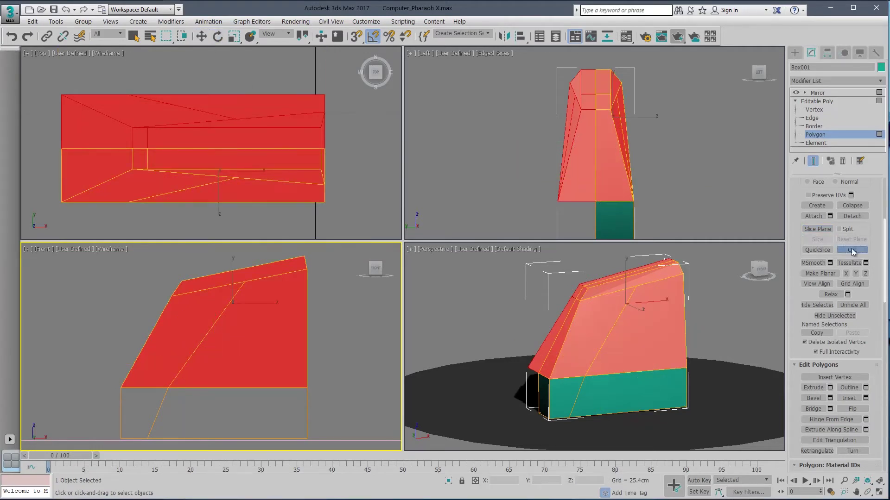
left_click(823, 231)
left_click(818, 239)
Move the vertex where the new slice crosses the slanted edge about 29 cm toward the tall end and 20 cm down.
left_click(814, 110)
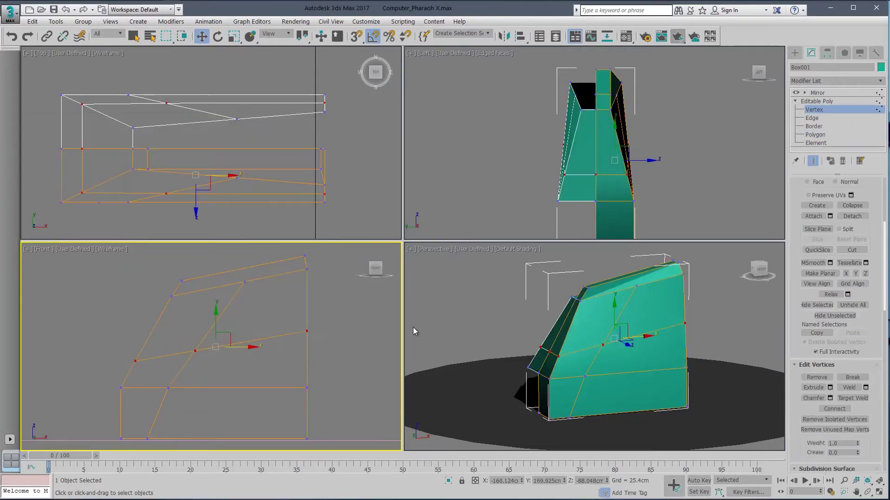
left_click(199, 370)
left_click(195, 351)
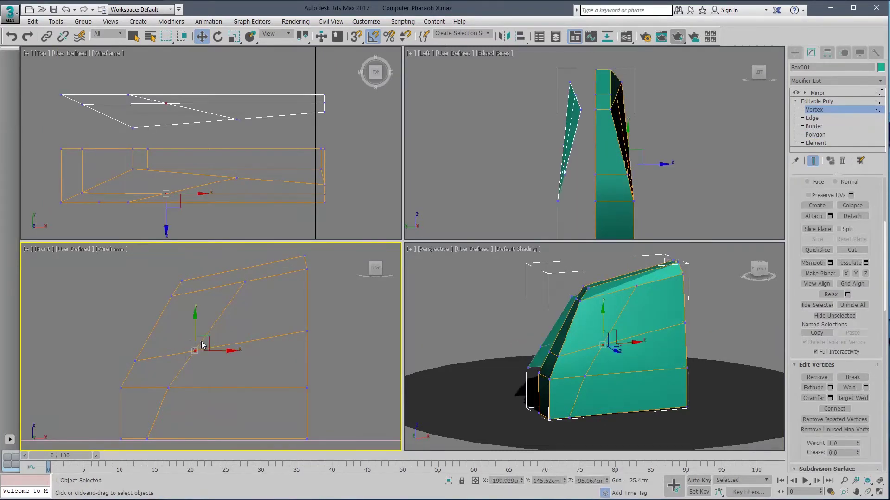
mouse_move(208, 343)
left_mouse_down()
mouse_move(226, 347)
mouse_move(211, 362)
left_mouse_up()
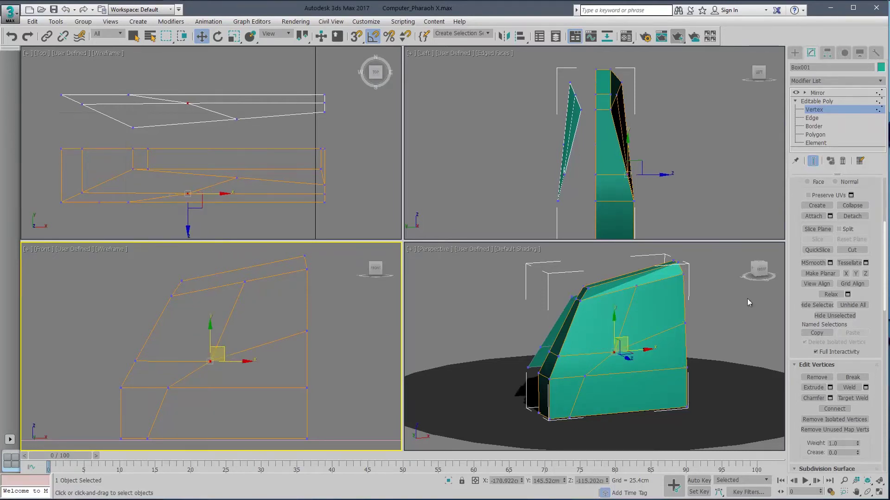
Leave the Editable Poly's vertex level and return to the Mirror modifier so the whole body is mirrored.
left_click(830, 92)
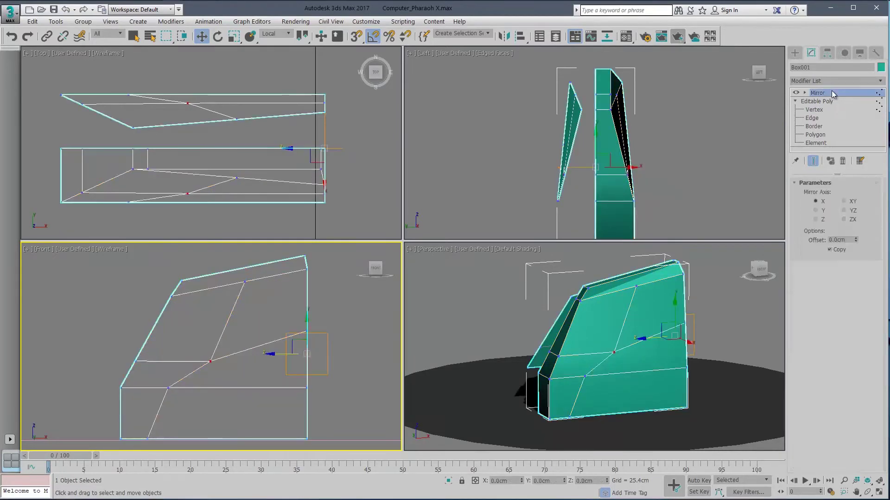
left_click(816, 109)
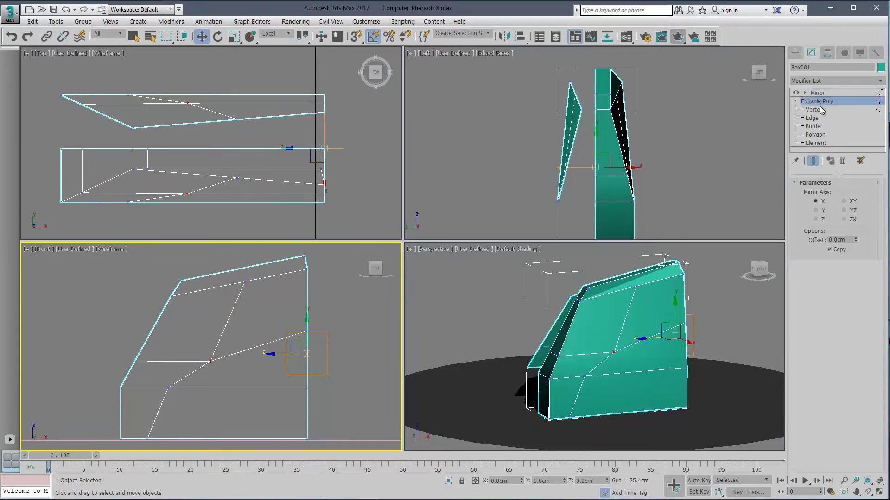
left_click(837, 101)
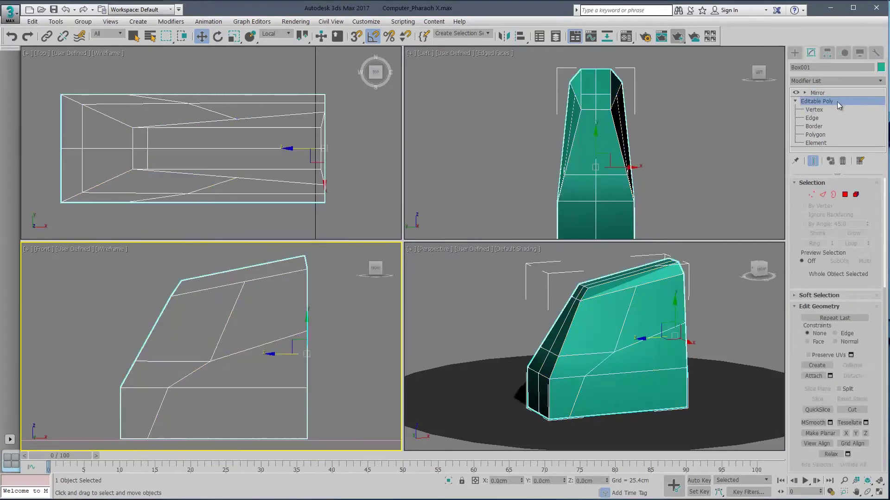
left_click(834, 93)
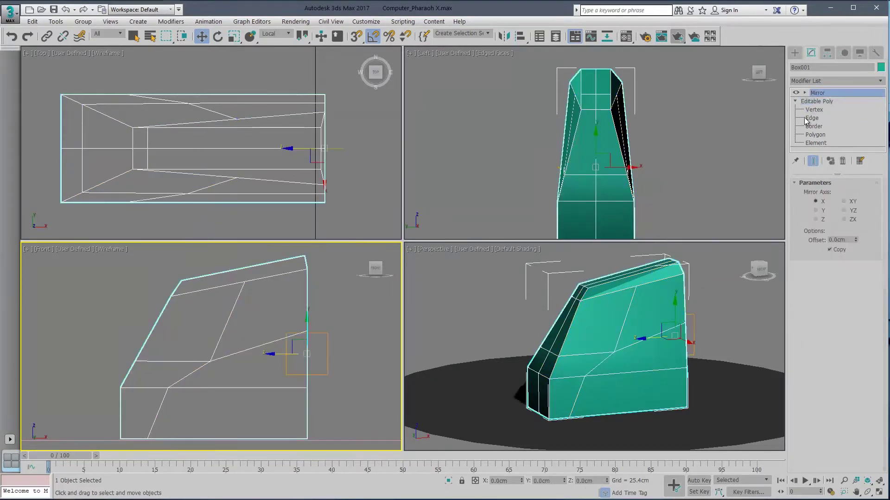
Examine the finished computer case model from several angles in a maximized perspective viewport.
left_click(753, 269)
middle_click_drag(418, 278, 776, 273, "alt")
left_click_drag(777, 272, 765, 273)
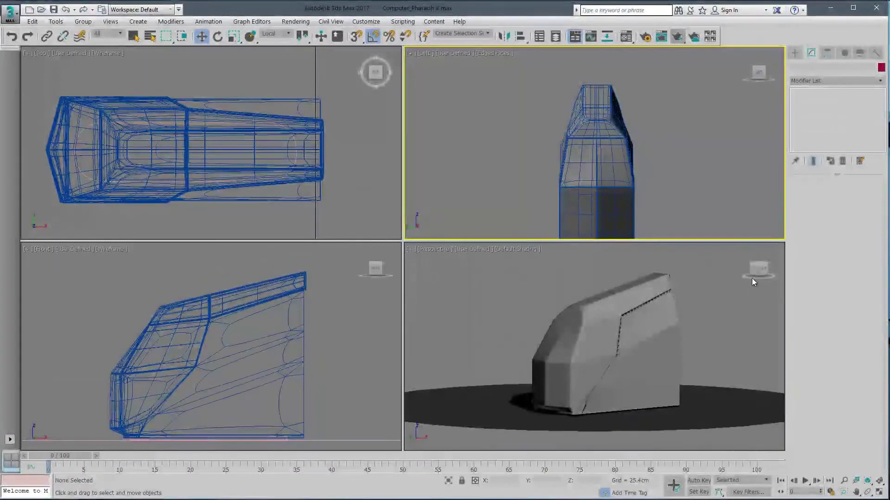
left_click_drag(758, 268, 765, 277)
left_click(639, 362)
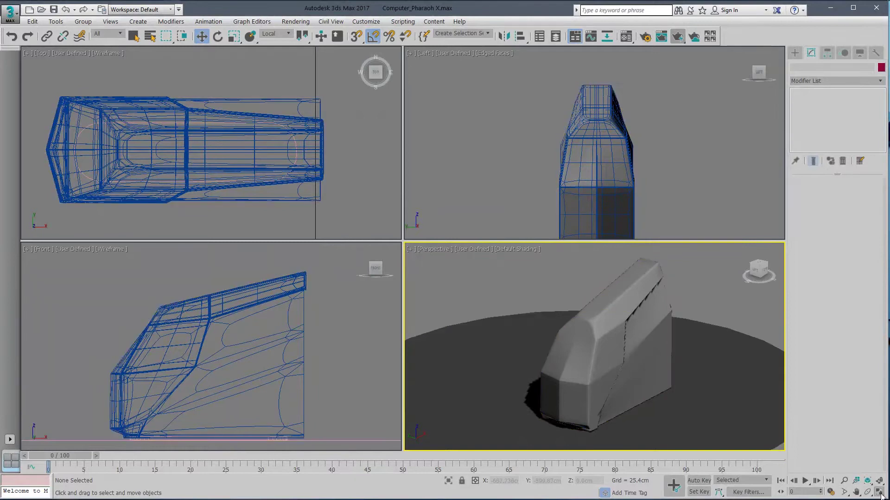
key("alt+w")
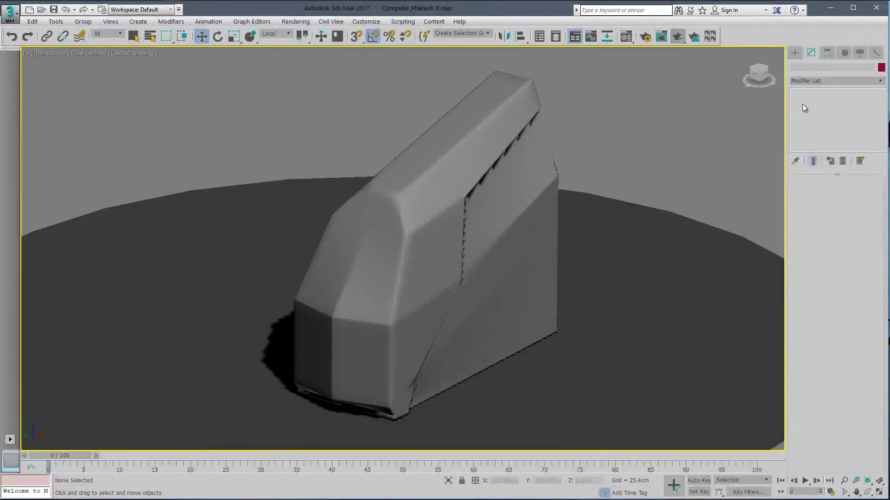
left_click_drag(757, 79, 738, 75)
Select the Pharaoh 2018 CPU group and open it so its individual parts can be selected.
left_click(468, 173)
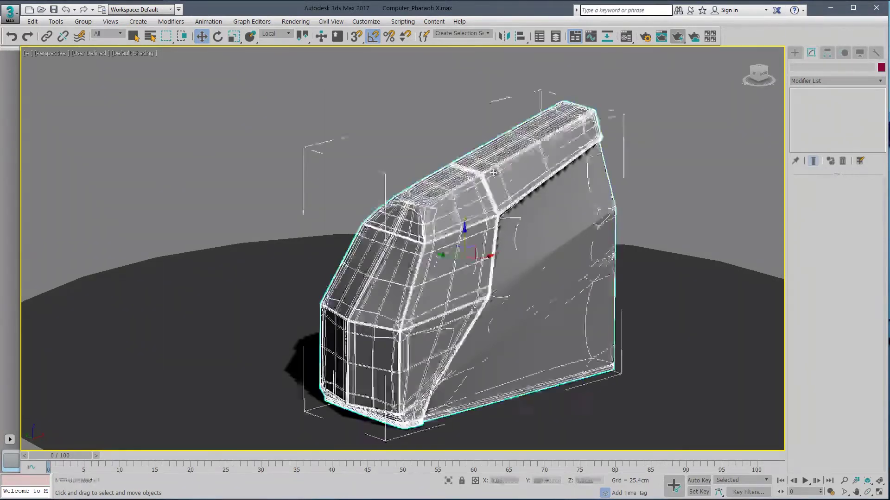
left_click_drag(759, 76, 738, 76)
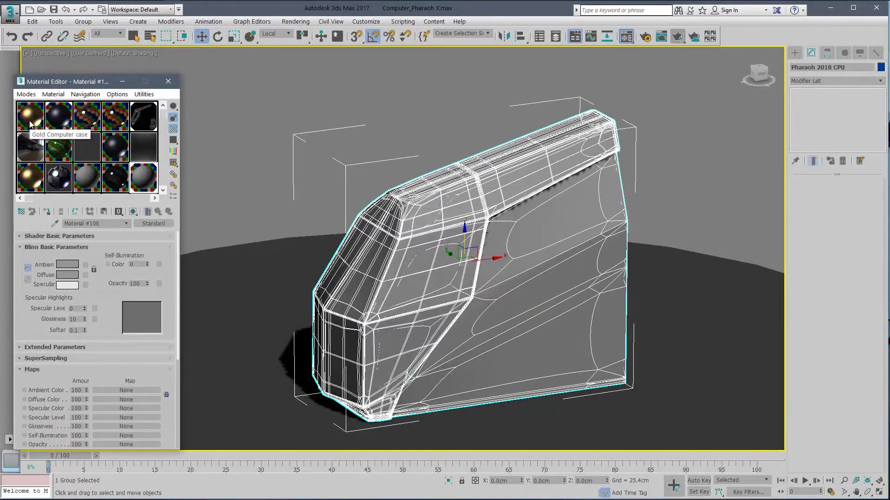
left_click(83, 21)
left_click(93, 57)
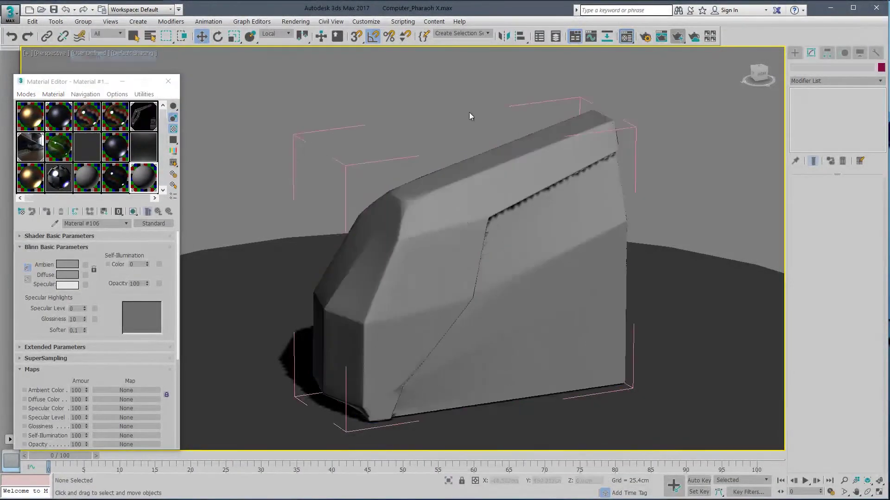
Select the Internal object and assign the dark blue sample material to it.
left_click(481, 155)
left_click(445, 227)
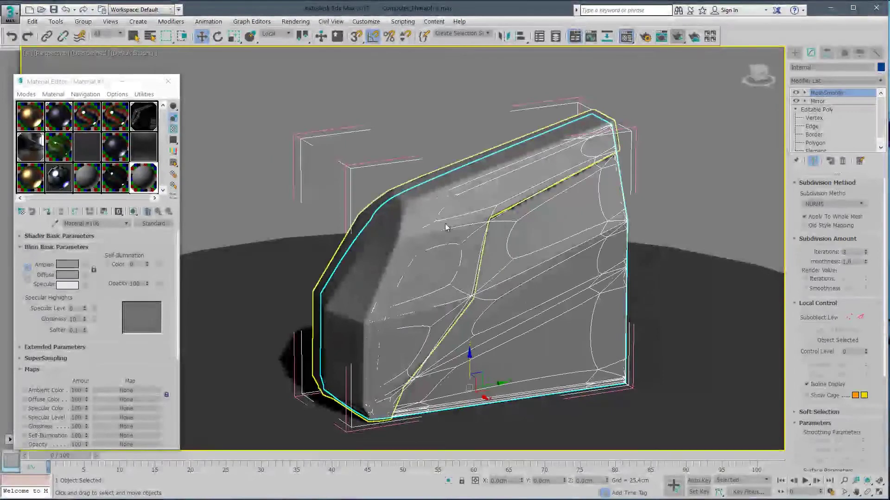
left_click(58, 118)
left_click(54, 213)
Assign the Gold Computer case material to the External object and close the Material Editor.
left_click(418, 195)
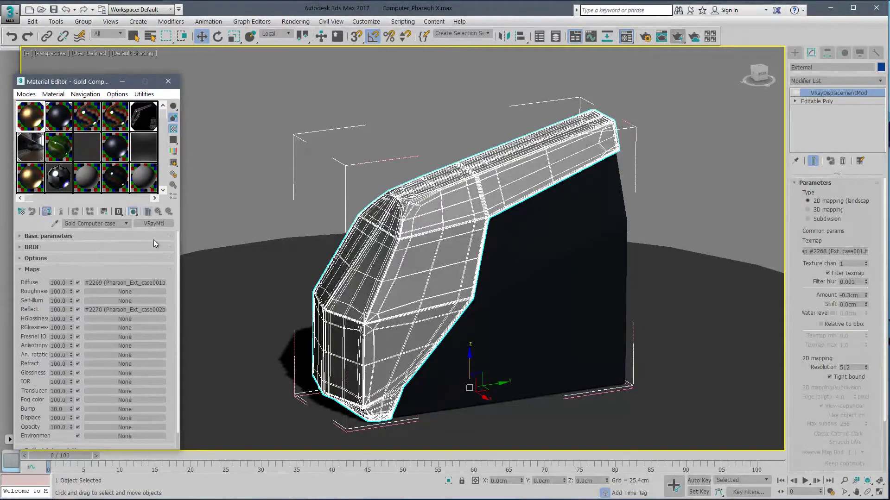
left_click(48, 211)
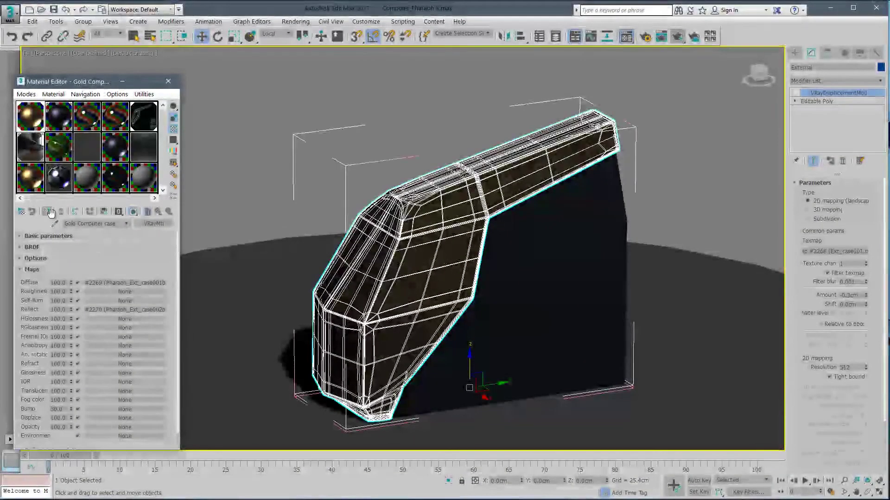
left_click(337, 130)
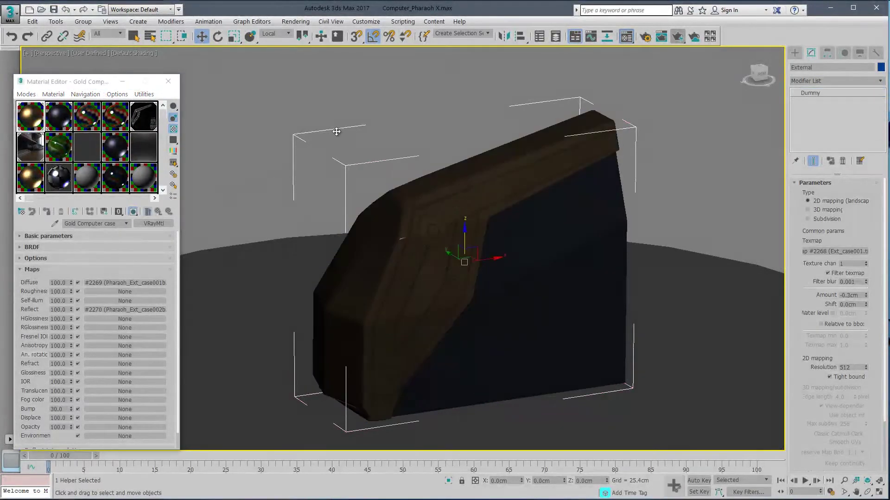
left_click(168, 81)
Set the perspective viewport's display quality to High Quality.
left_click(51, 54)
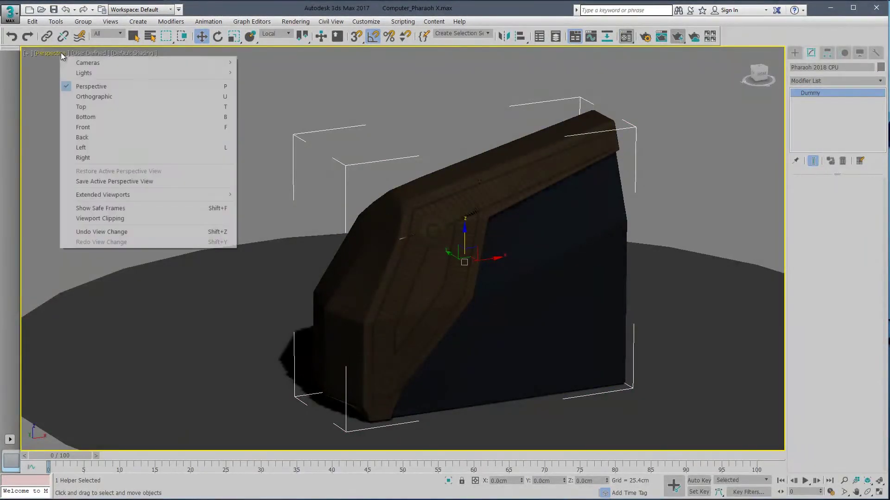
left_click(89, 54)
left_click(113, 62)
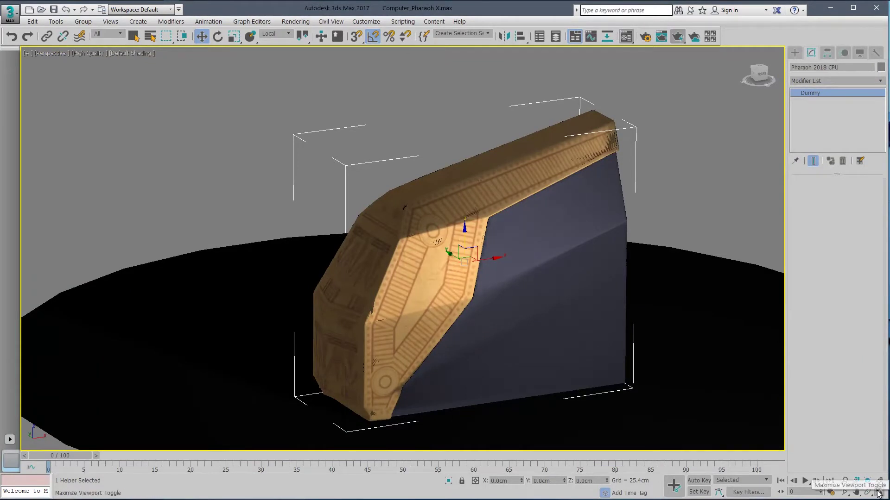
Show safe frames in the VRayPhysicalCamera01 view and render the scene.
left_click_drag(754, 75, 158, 72)
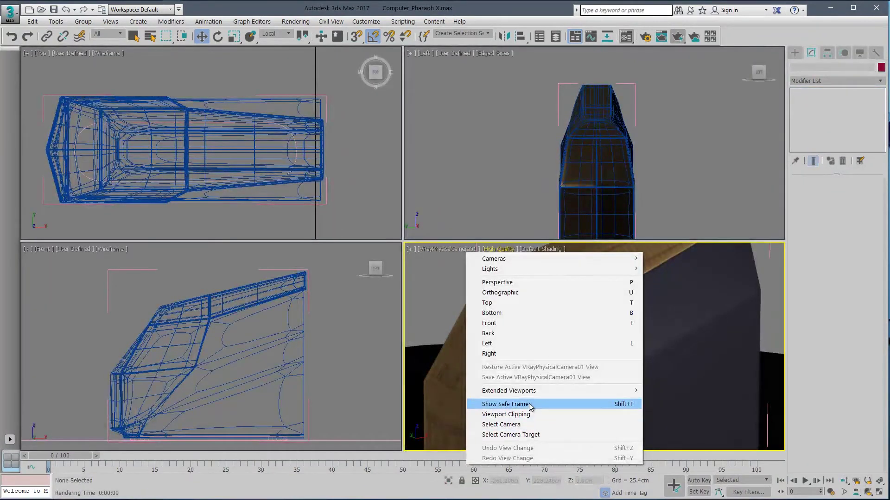
left_click(529, 403)
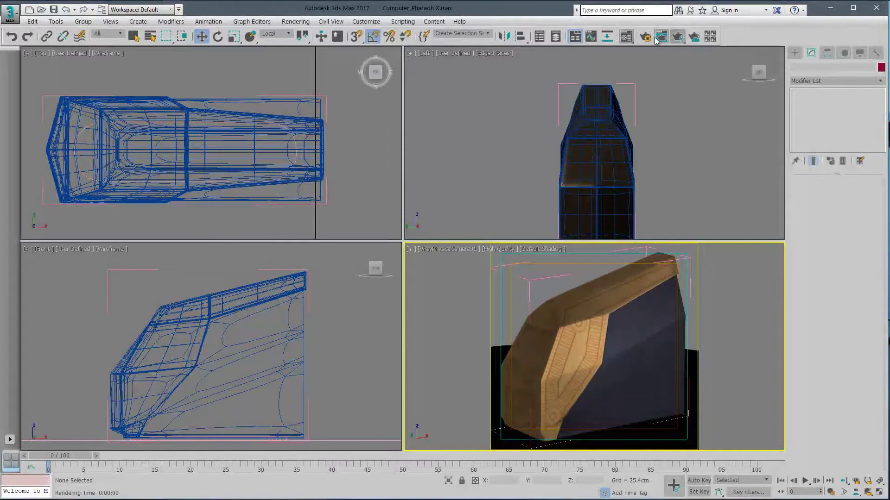
left_click(677, 36)
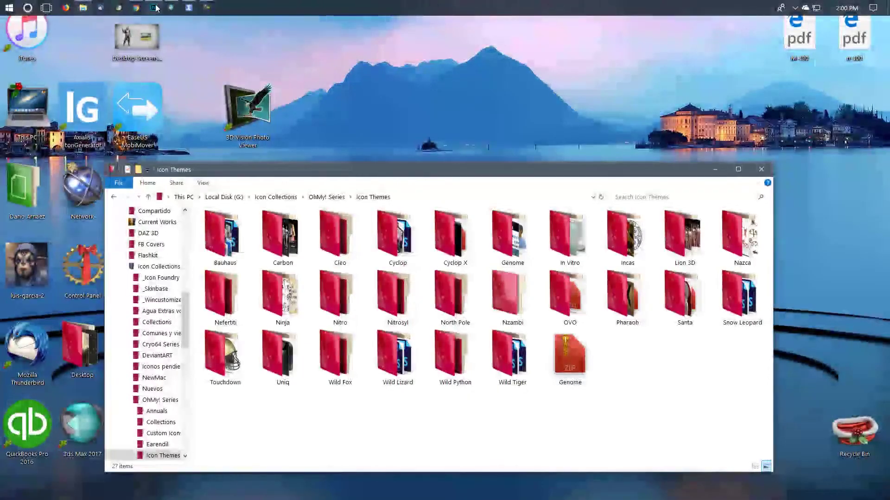
Switch to Photoshop and brush over the case in Computer_4.png with the Dodge tool, using Midtones range and 19% exposure.
left_click(155, 8)
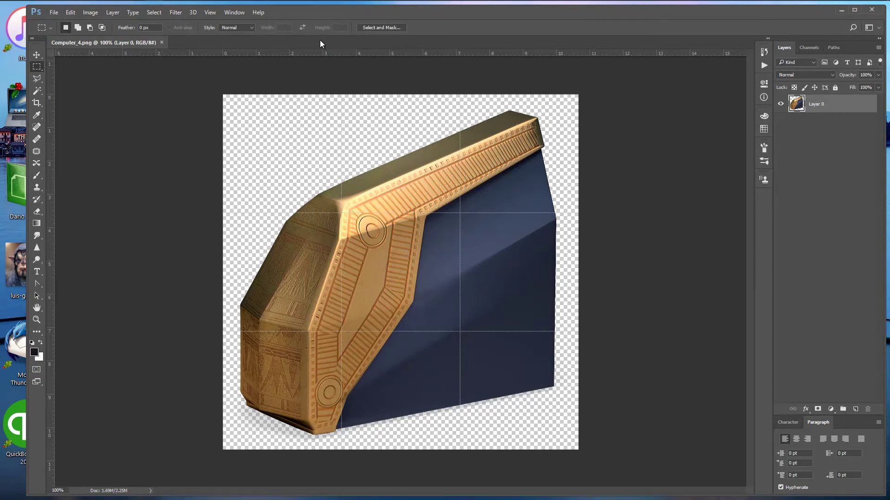
left_click(37, 260)
mouse_move(270, 254)
left_mouse_down()
mouse_move(298, 238)
mouse_move(308, 198)
mouse_move(269, 299)
mouse_move(273, 406)
mouse_move(283, 362)
mouse_move(298, 426)
mouse_move(367, 272)
mouse_move(417, 199)
mouse_move(556, 129)
mouse_move(521, 273)
mouse_move(511, 273)
mouse_move(563, 231)
mouse_move(562, 278)
left_mouse_up()
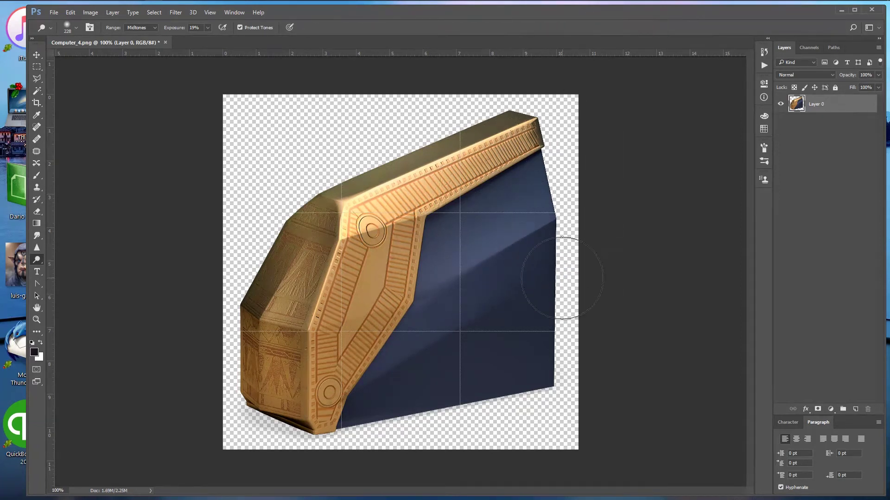
Export the image from Photoshop to Axialis IconWorkshop as a Microsoft Windows icon project, and close Project2 without saving it.
left_click(53, 14)
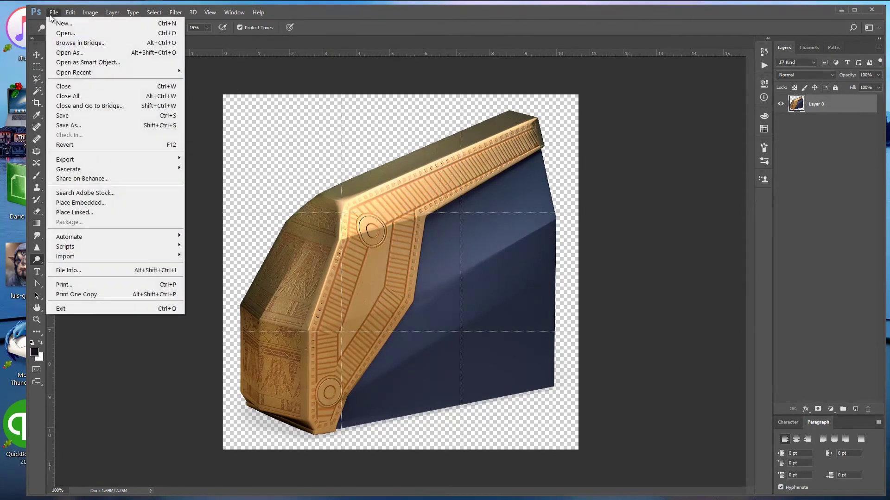
mouse_move(139, 237)
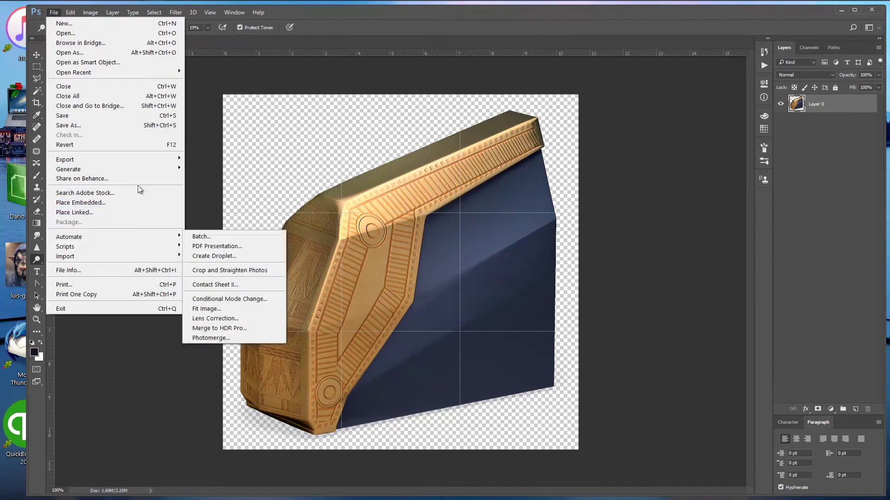
mouse_move(156, 159)
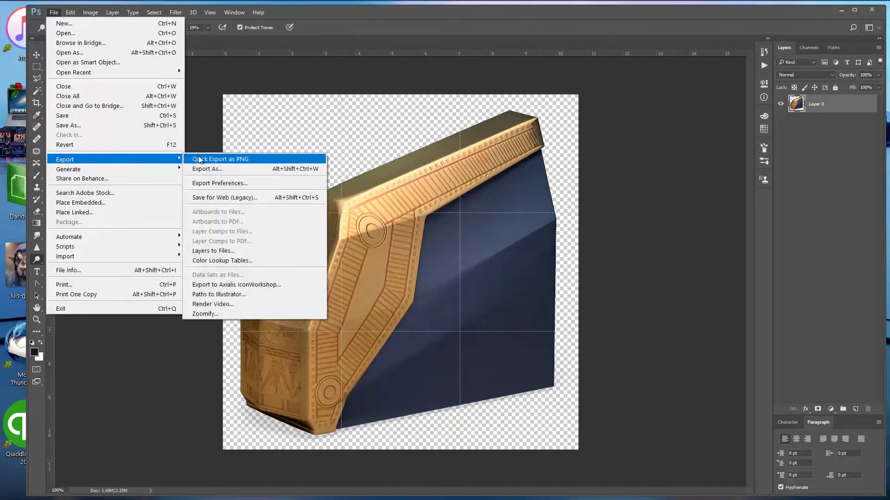
left_click(238, 284)
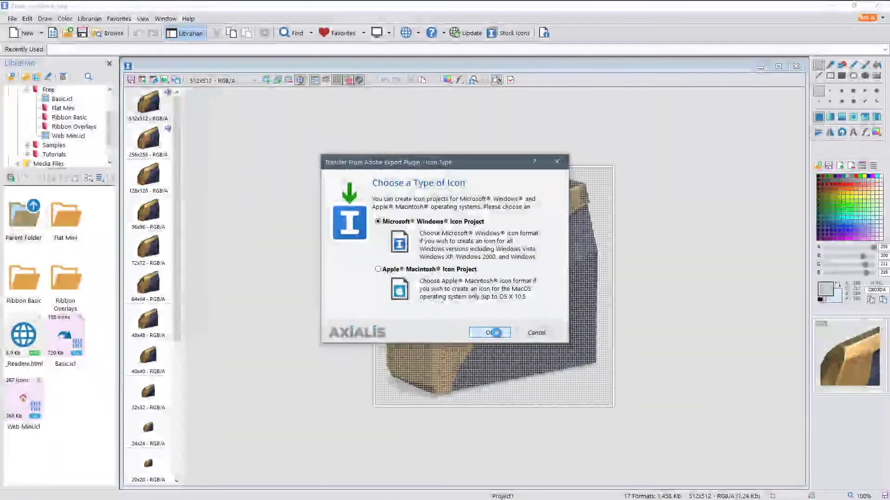
left_click(494, 336)
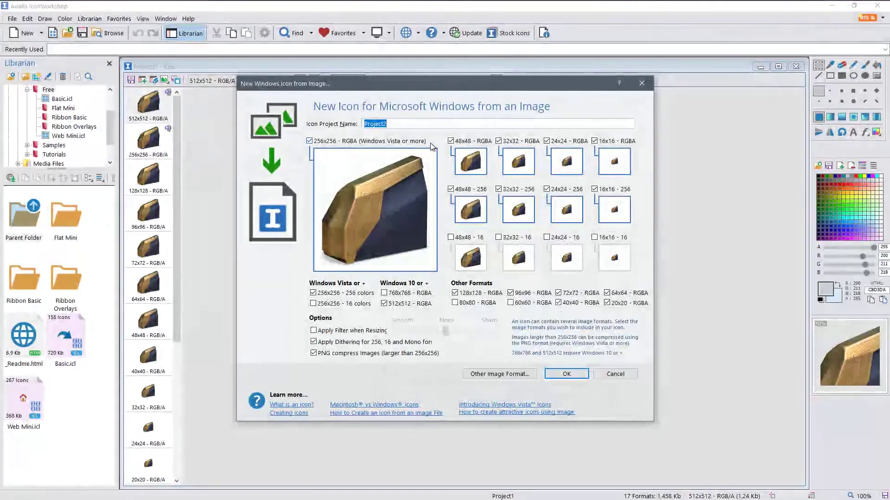
left_click(556, 373)
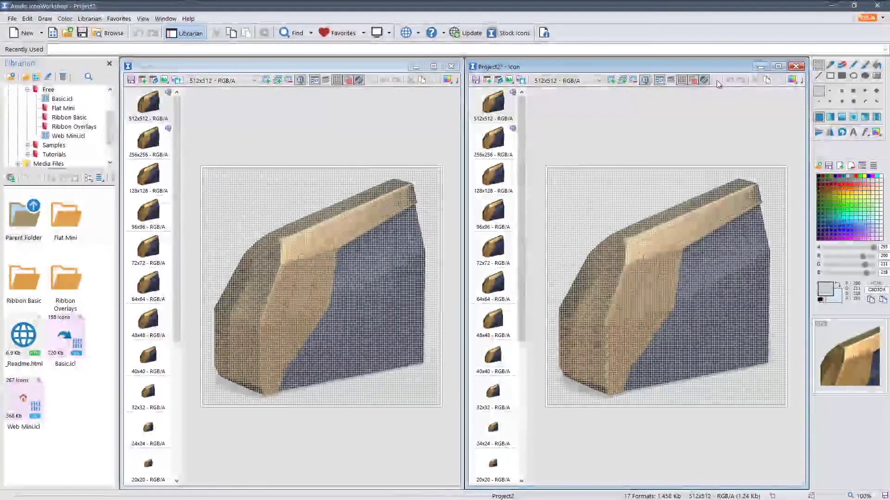
left_click(877, 6)
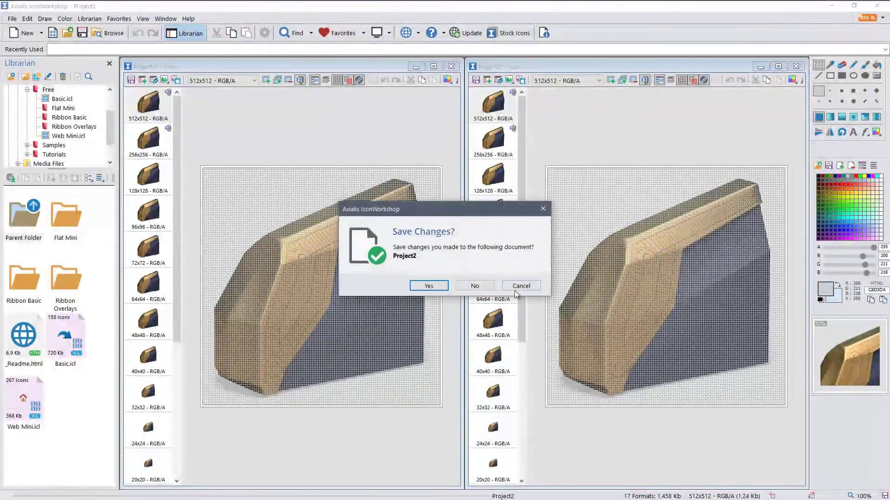
left_click(493, 287)
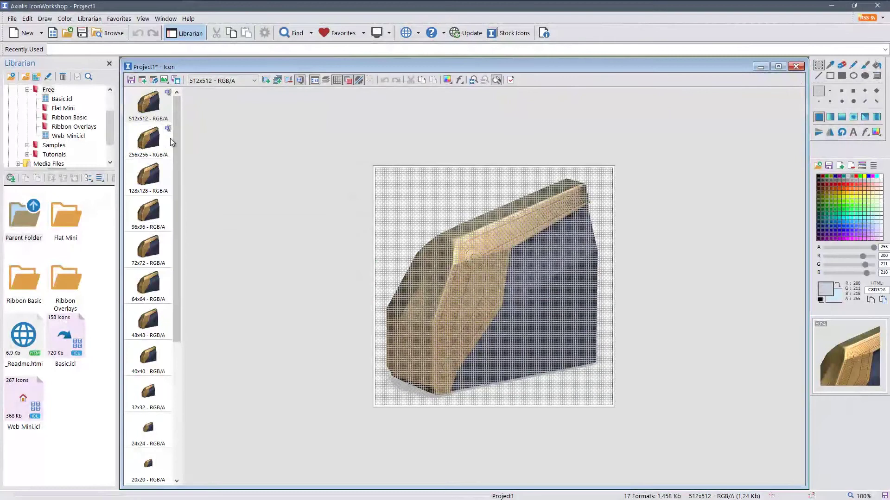
Examine the 16x16 RGB/A and 512x512 RGB/A image formats of the Project1 icon.
left_click_drag(179, 117, 191, 204)
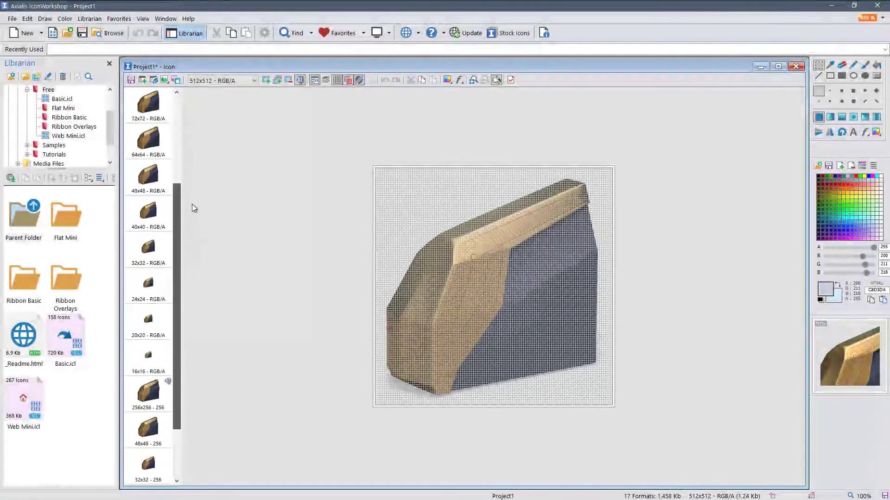
left_click(163, 363)
left_click_drag(176, 304, 180, 199)
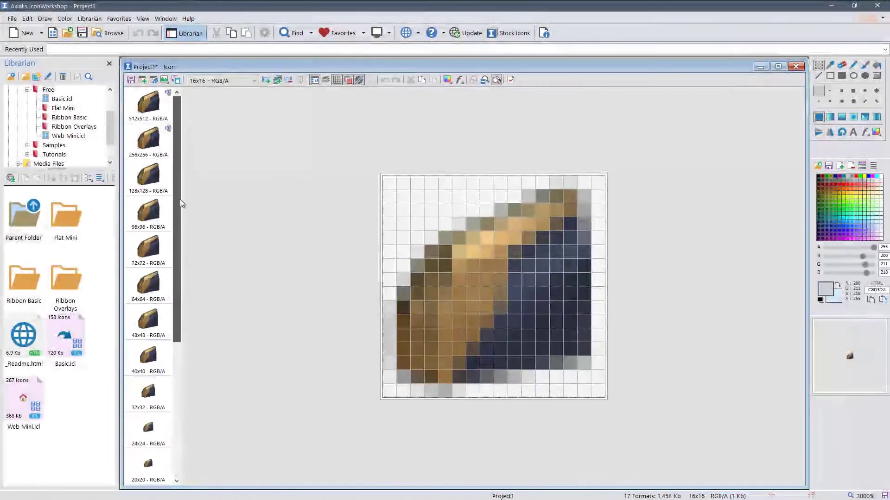
left_click(148, 106)
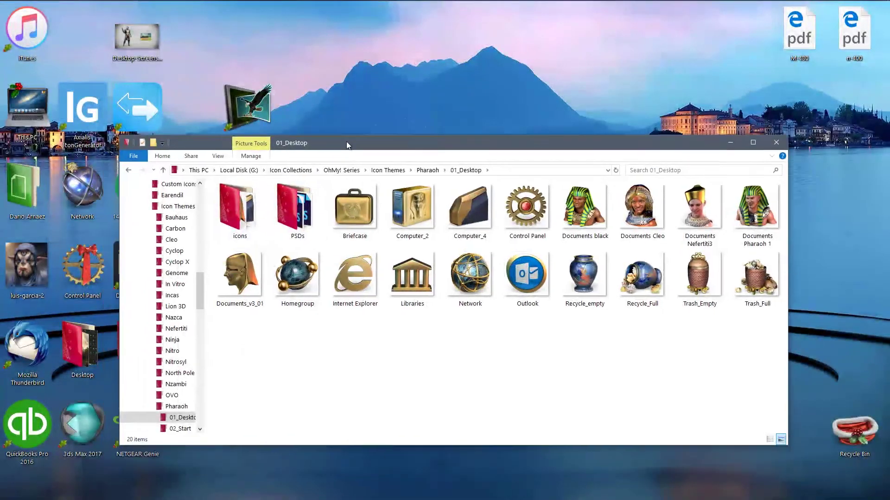
Switch to File Explorer and view the icons folder inside 01_Desktop in an enlarged window.
double_click(242, 202)
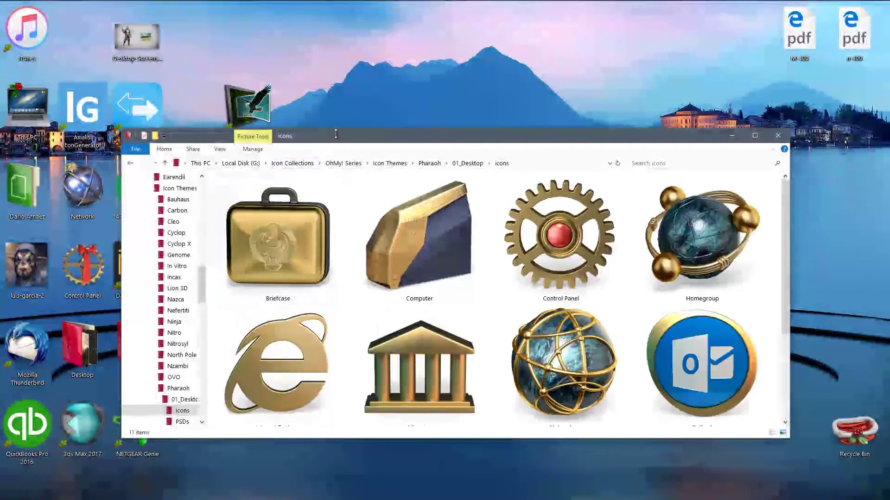
left_click_drag(341, 128, 245, 36)
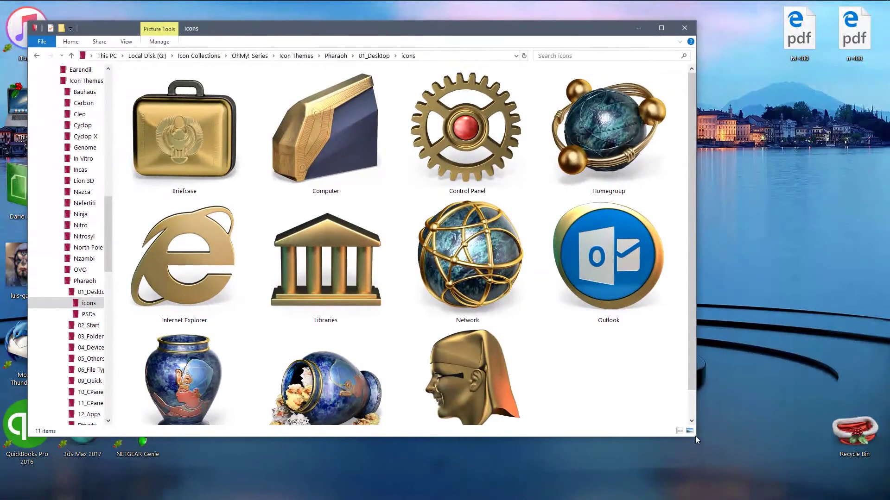
left_click_drag(693, 438, 819, 484)
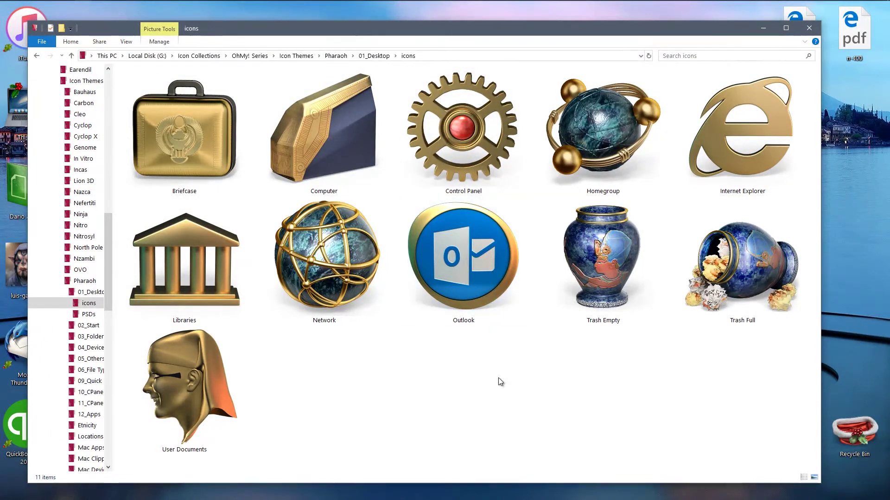
left_click_drag(569, 24, 613, 12)
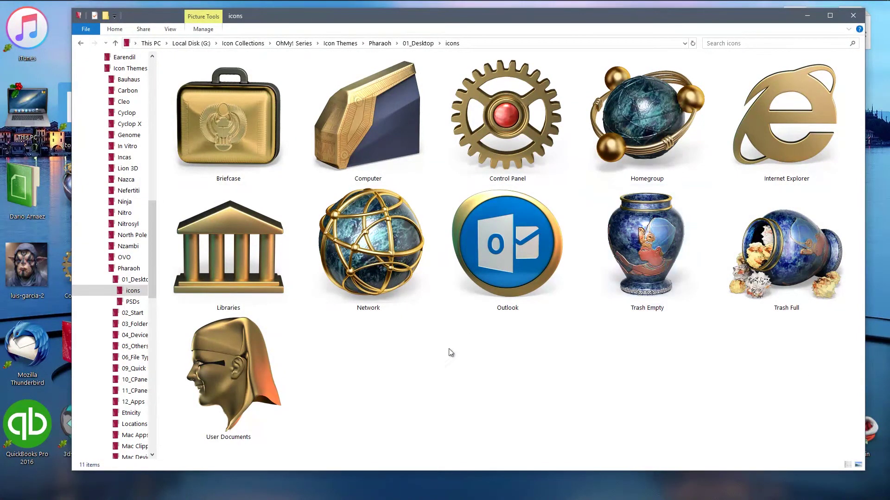
Open the icons folder inside Pharaoh's 02_Start folder and look through all of its icons.
left_click(417, 43)
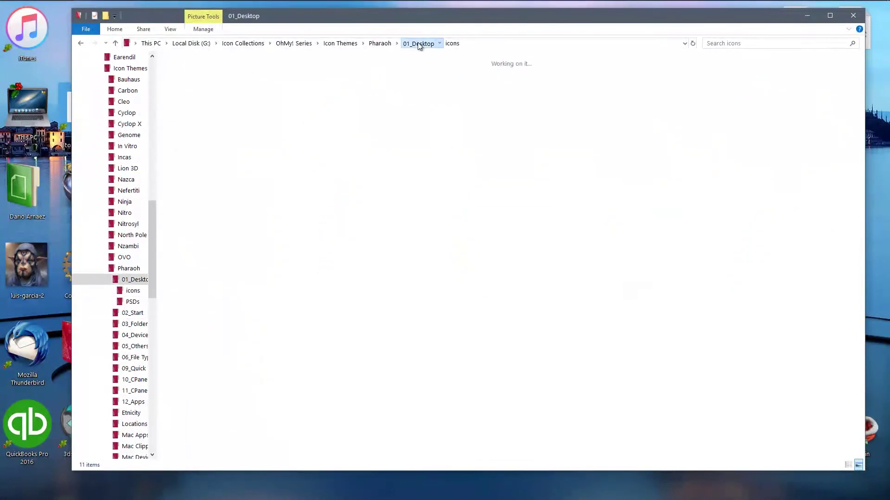
left_click(379, 43)
double_click(251, 84)
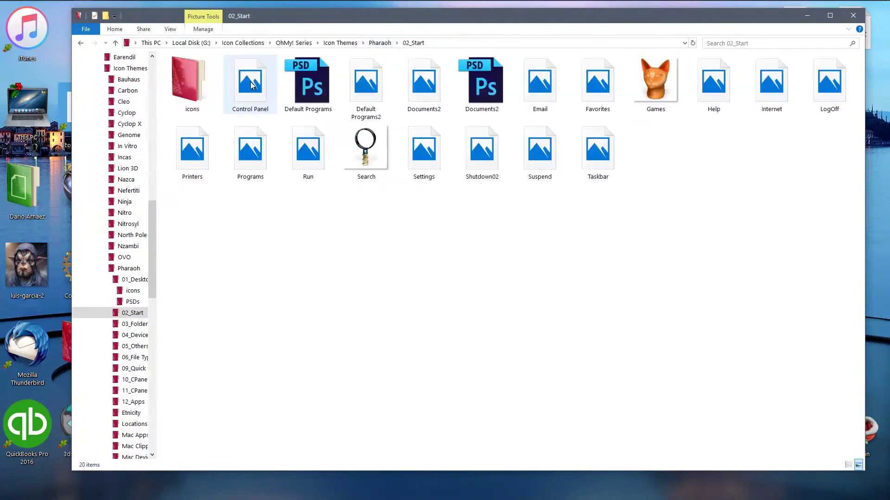
double_click(186, 82)
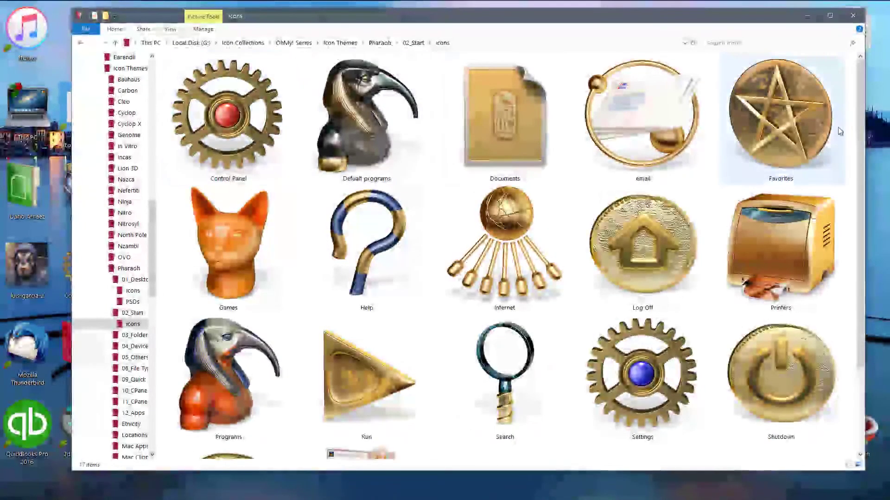
left_click_drag(862, 119, 866, 198)
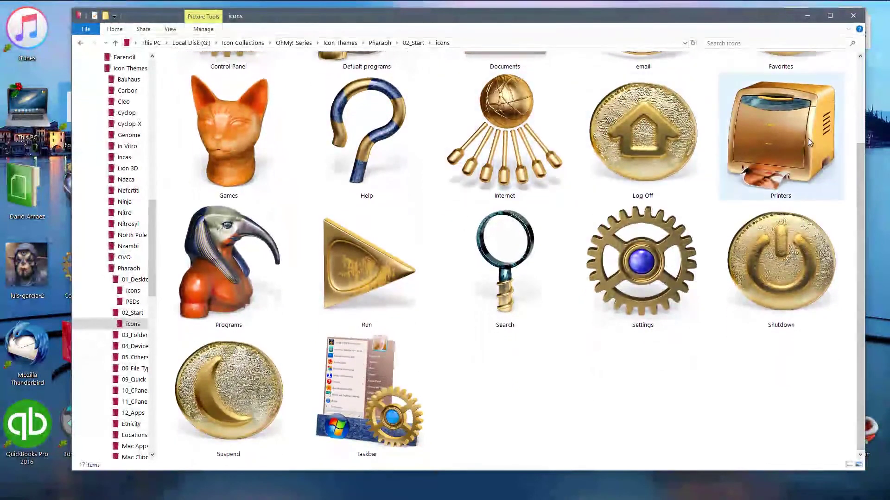
left_click_drag(860, 160, 855, 75)
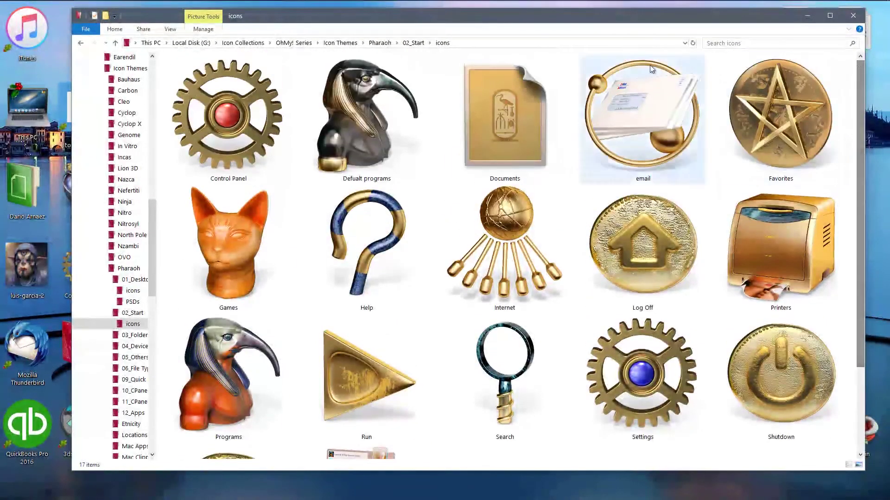
Open the icons folder inside Pharaoh's 03_Folders folder and look through the golden folder icons.
left_click(380, 43)
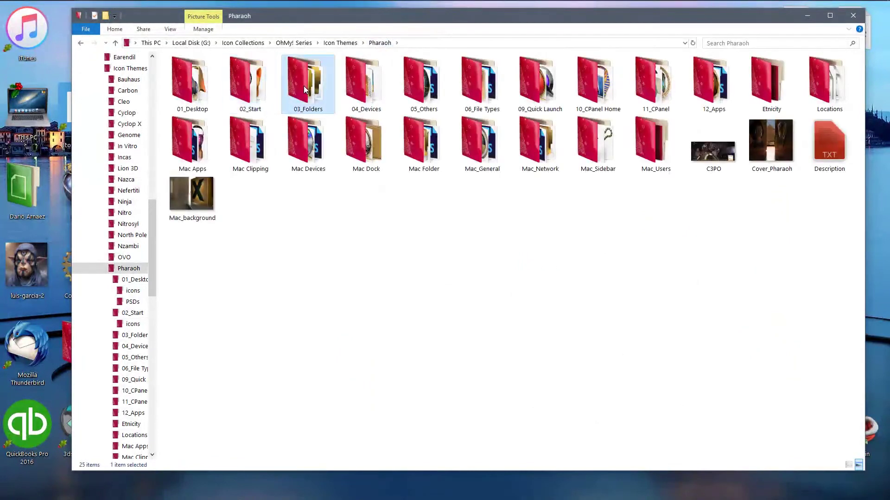
double_click(304, 85)
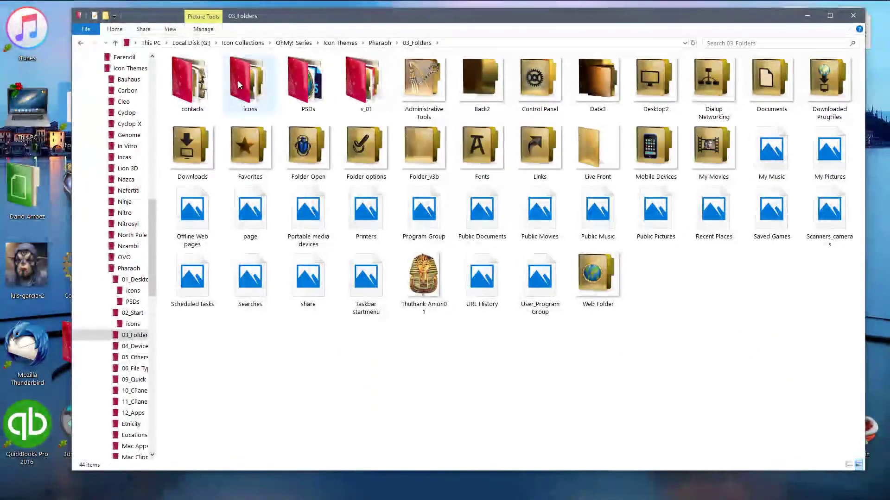
double_click(240, 83)
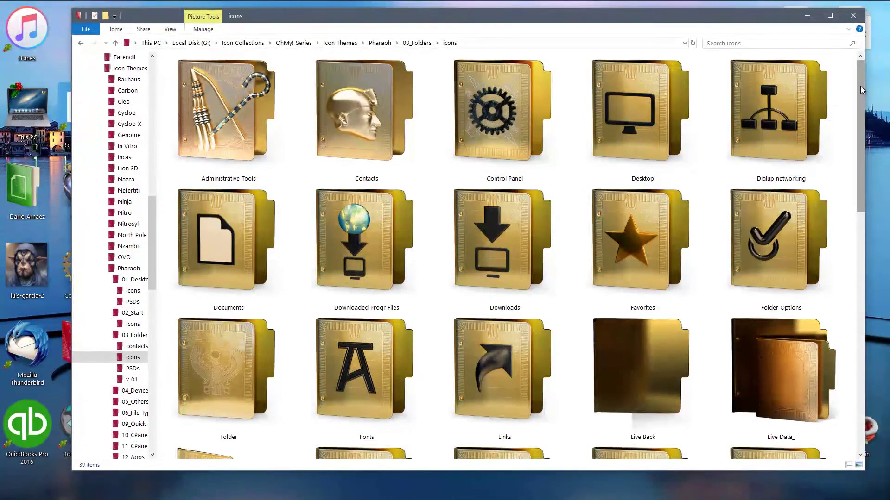
left_click_drag(860, 87, 866, 221)
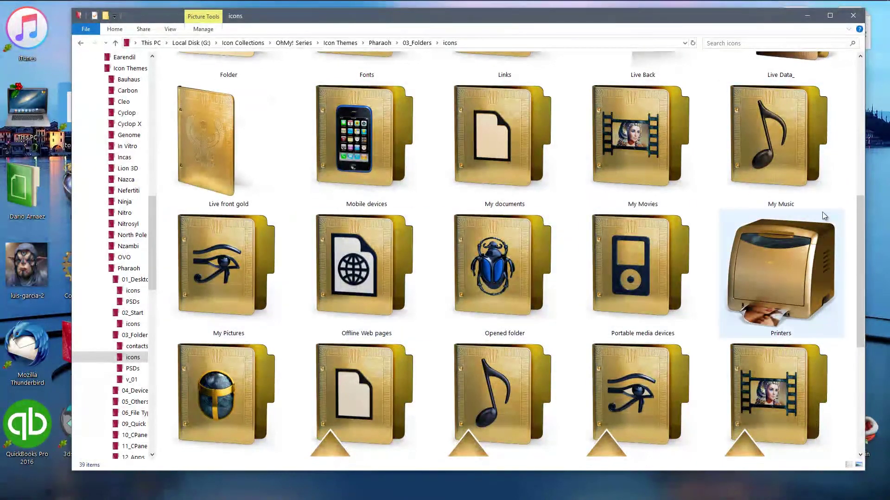
left_click_drag(863, 215, 879, 50)
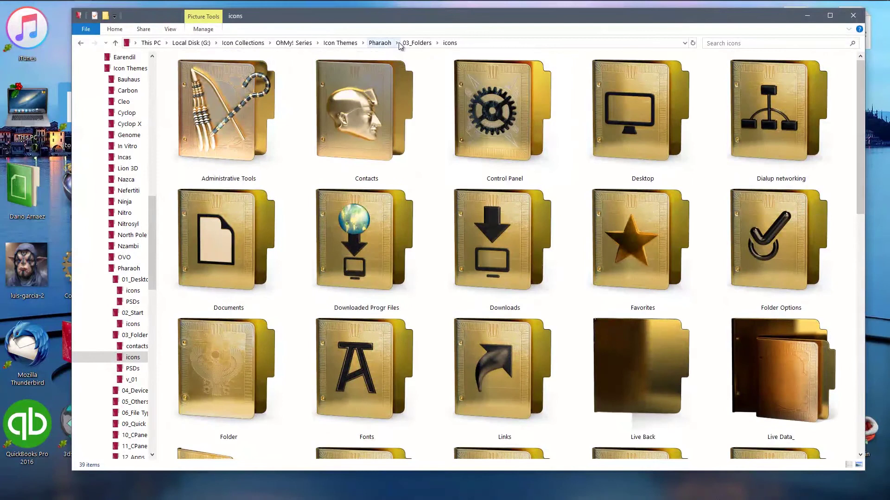
Go back to the Pharaoh folder and view the device icons in 04_Devices' icons folder.
left_click(417, 43)
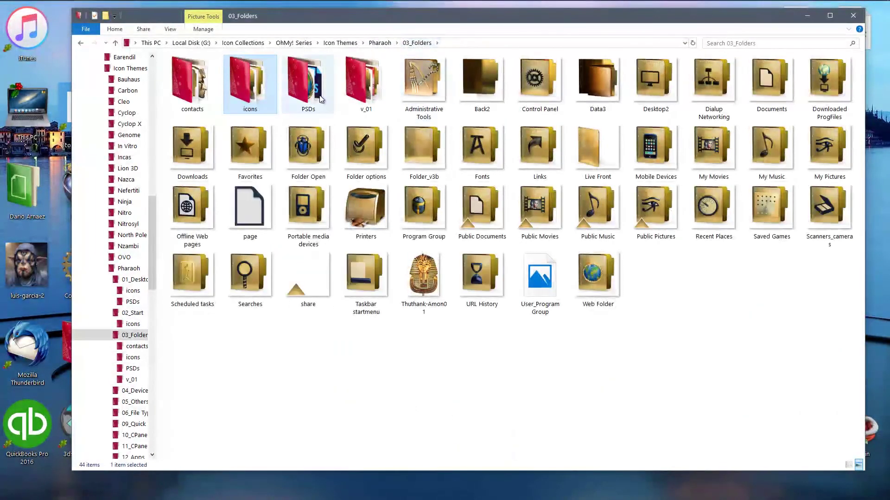
left_click(381, 45)
double_click(341, 80)
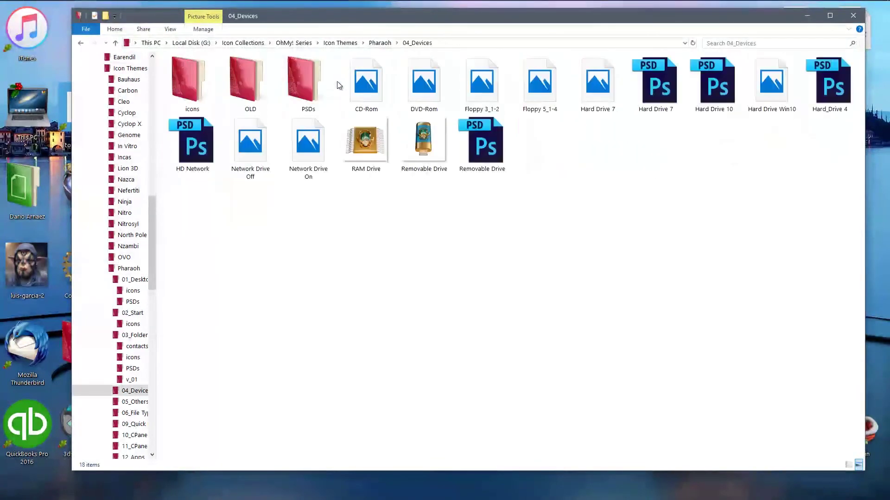
double_click(188, 86)
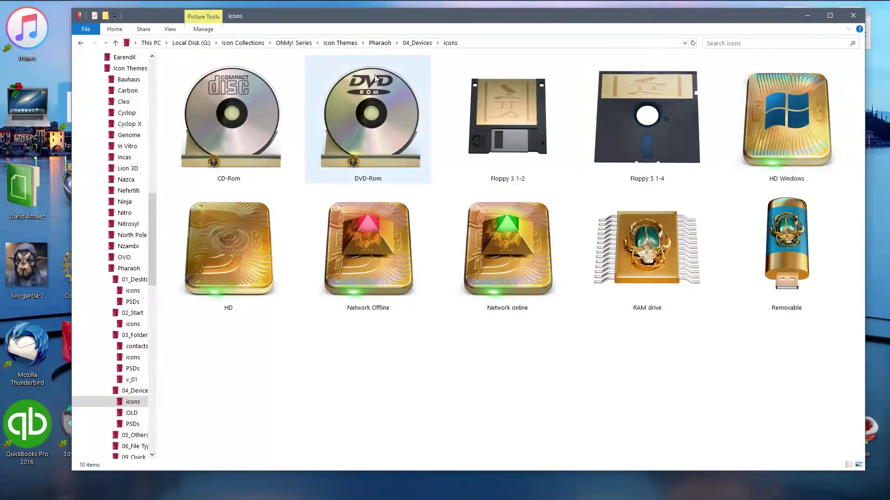
Go back to the Pharaoh folder and view the icons stored in 05_Others' icons folder.
left_click(378, 43)
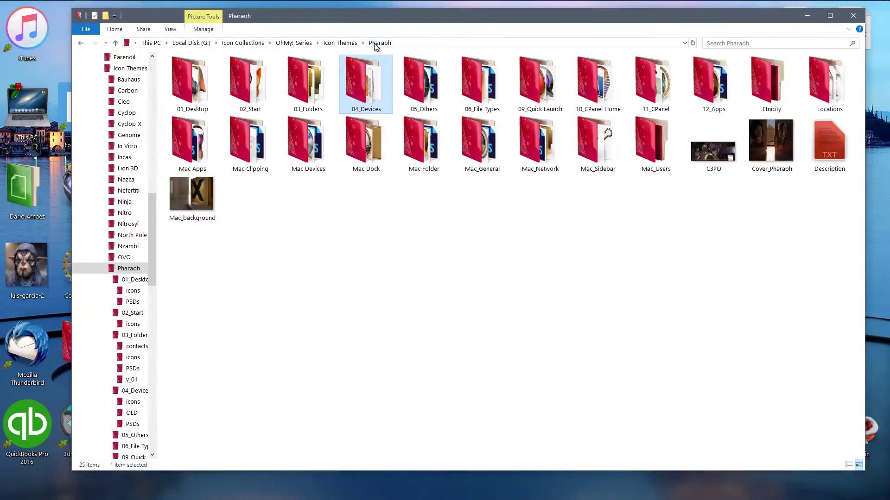
double_click(414, 86)
double_click(187, 88)
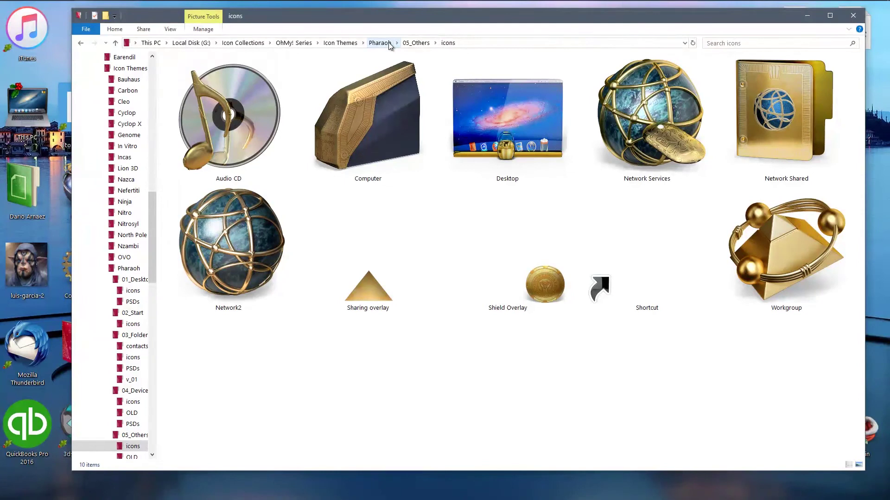
Display Pharaoh's 01_Desktop folder as extra large icons and look through its images, selecting Computer_2.
left_click(388, 42)
double_click(202, 86)
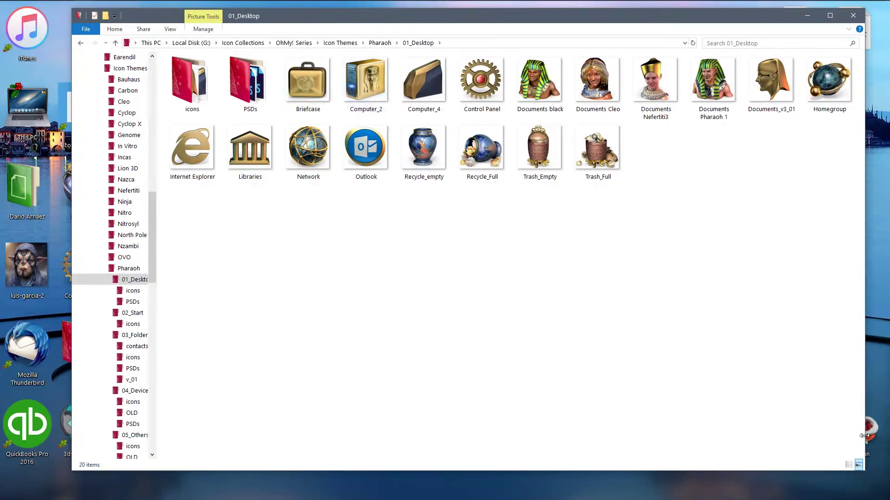
right_click(681, 218)
mouse_move(733, 225)
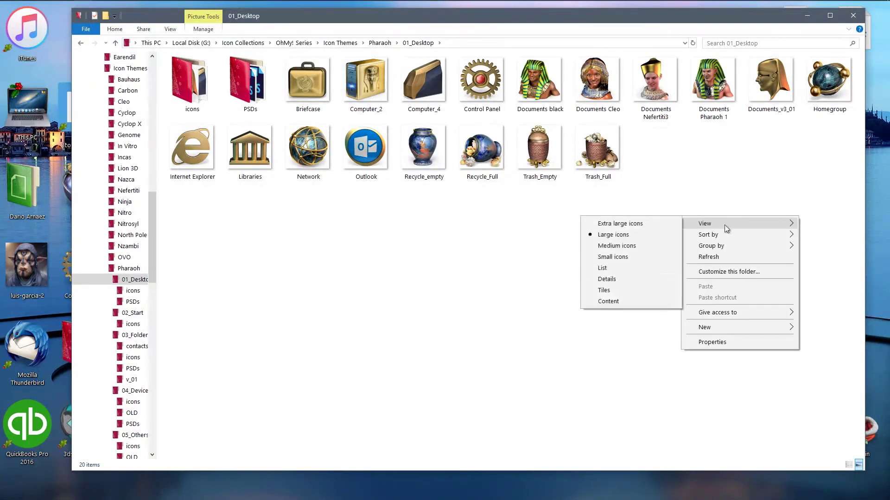
left_click(664, 224)
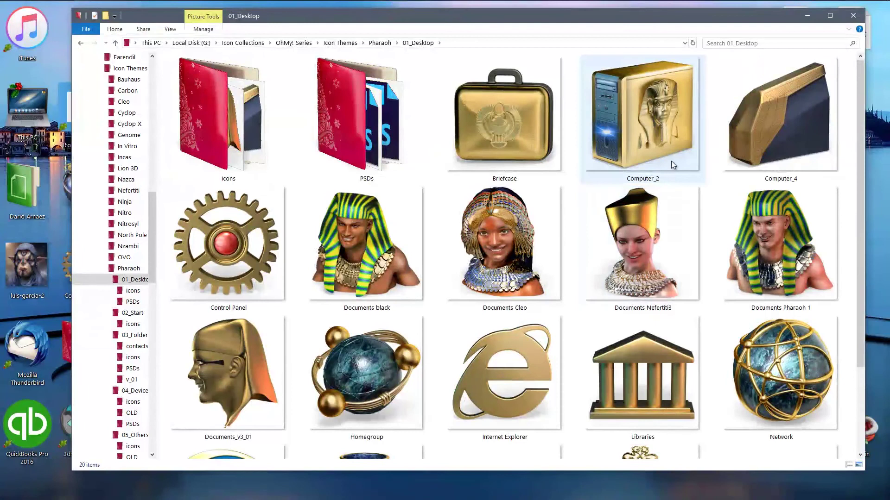
left_click(673, 147)
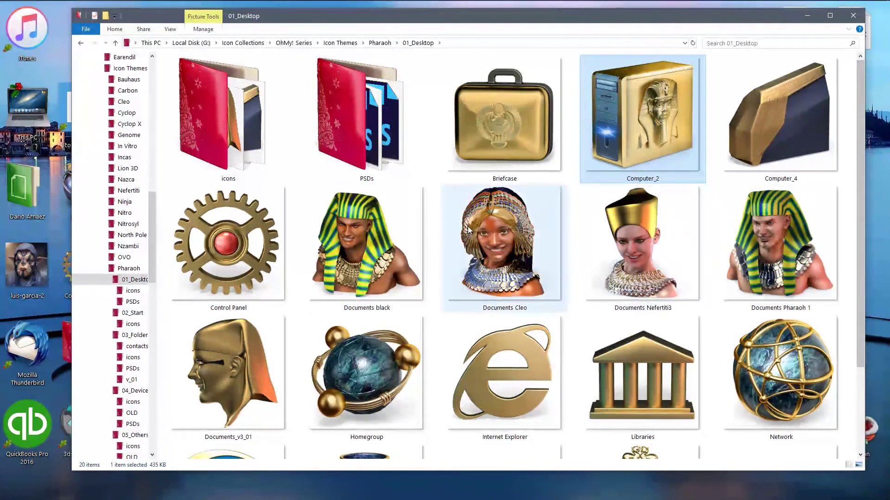
left_click_drag(860, 219, 858, 330)
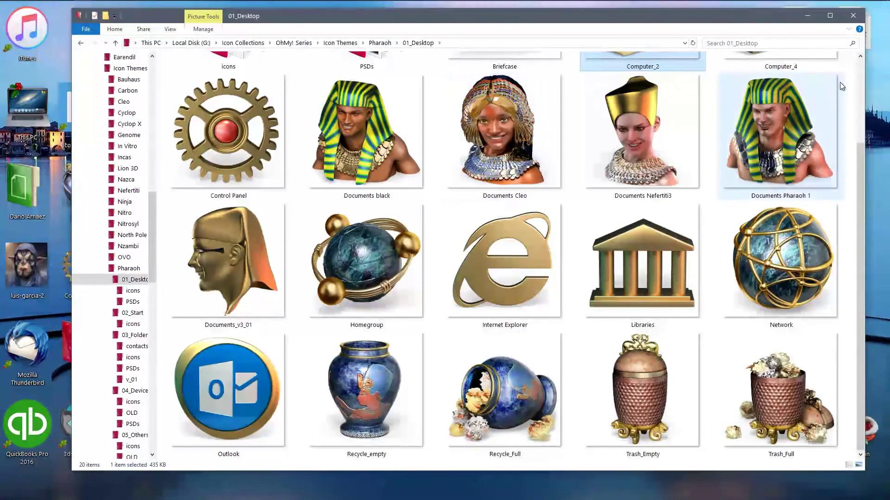
Return to the Pharaoh folder and look through the file-type icons in 06_File Types' icons folder.
left_click(861, 65)
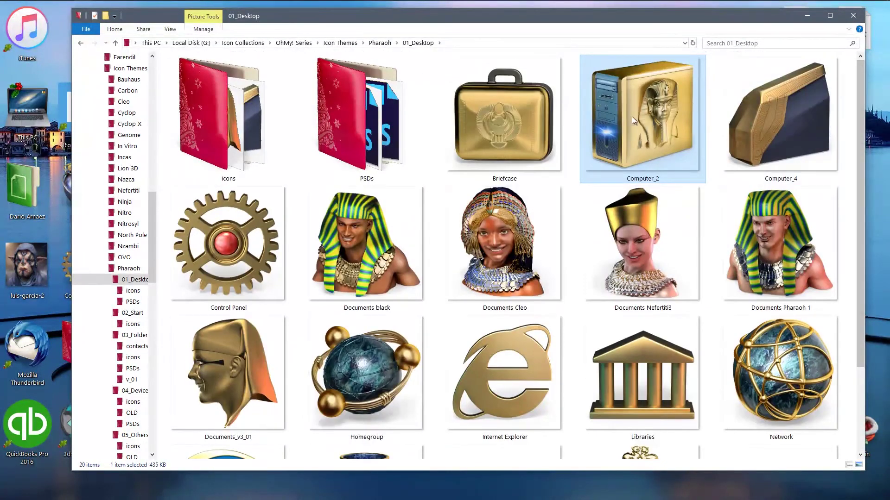
mouse_move(529, 116)
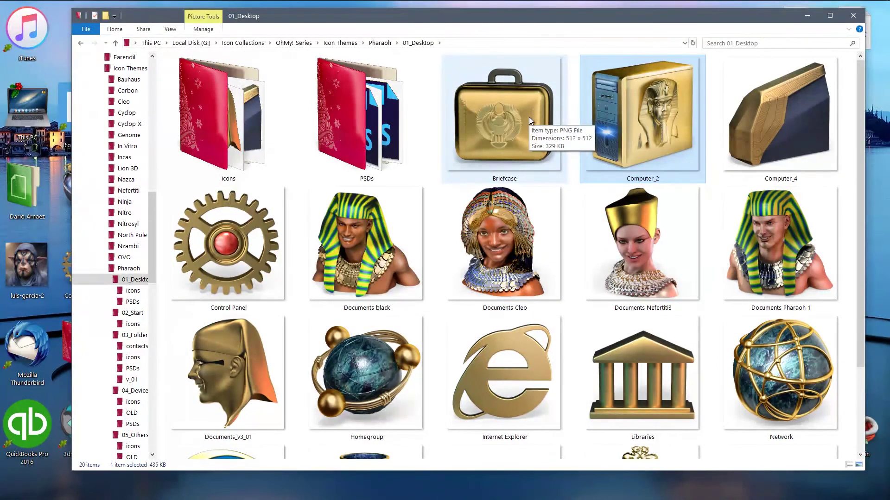
left_click(379, 43)
left_click(324, 81)
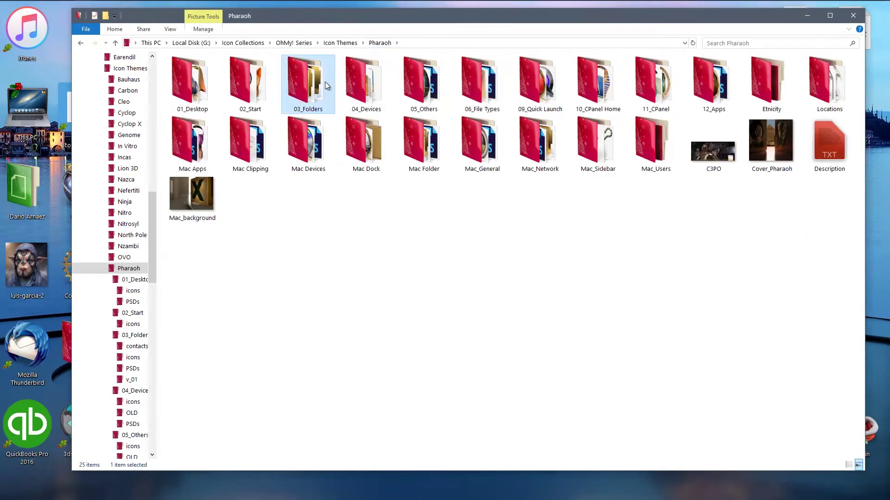
left_click(473, 90)
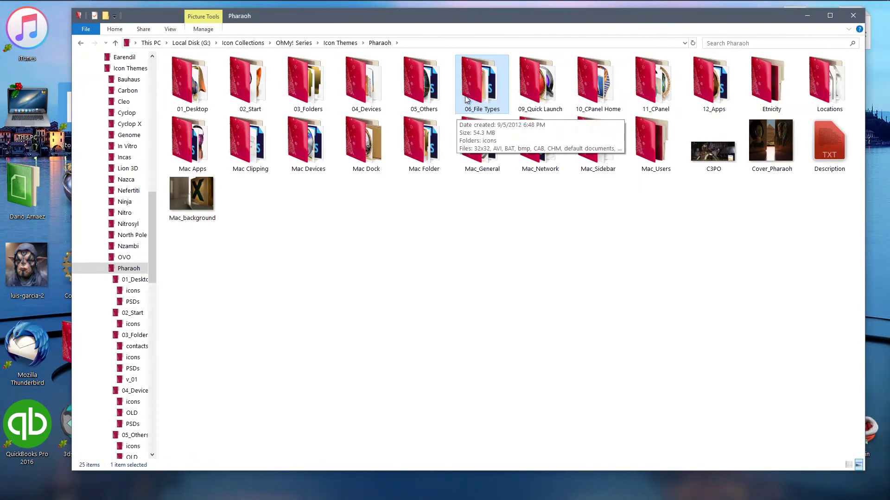
double_click(470, 94)
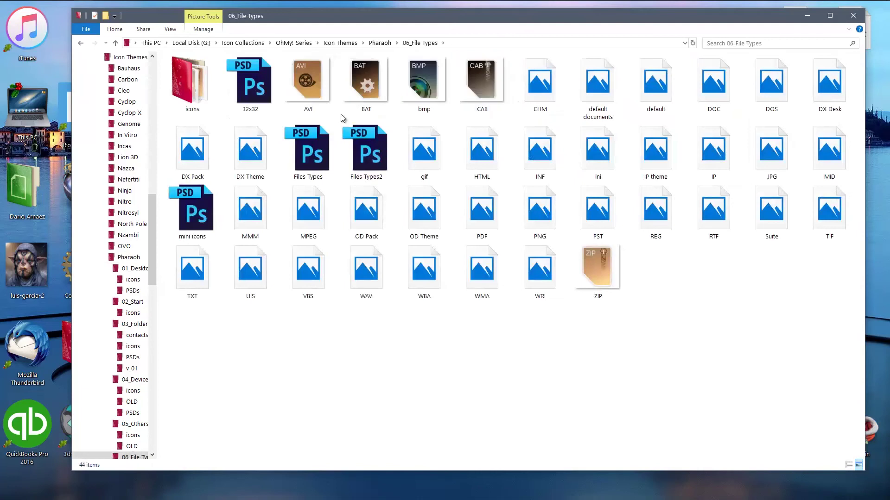
double_click(190, 87)
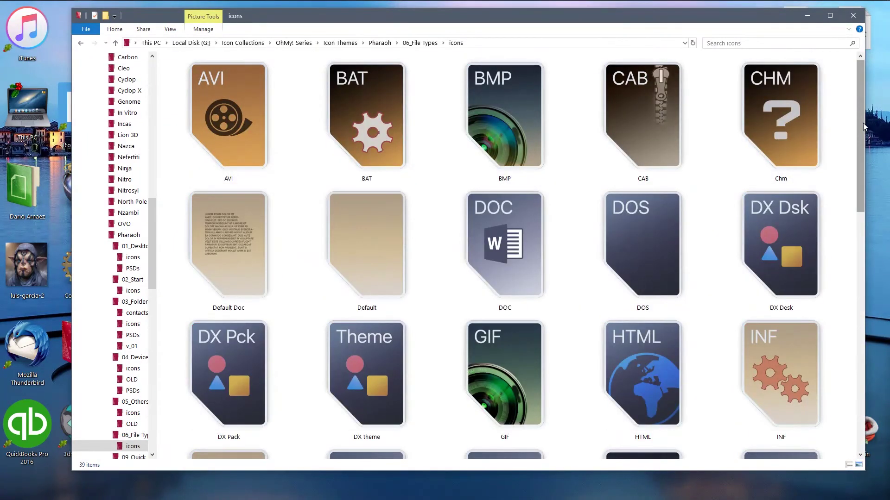
left_click_drag(862, 123, 882, 121)
Go back to the Pharaoh folder and view the icons stored in 09_Quick Launch's Icons folder.
left_click(412, 42)
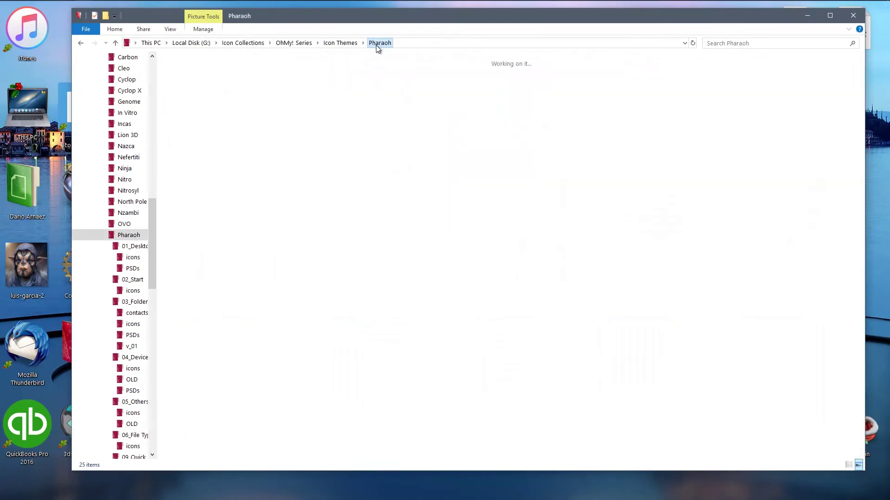
left_click(376, 45)
double_click(541, 95)
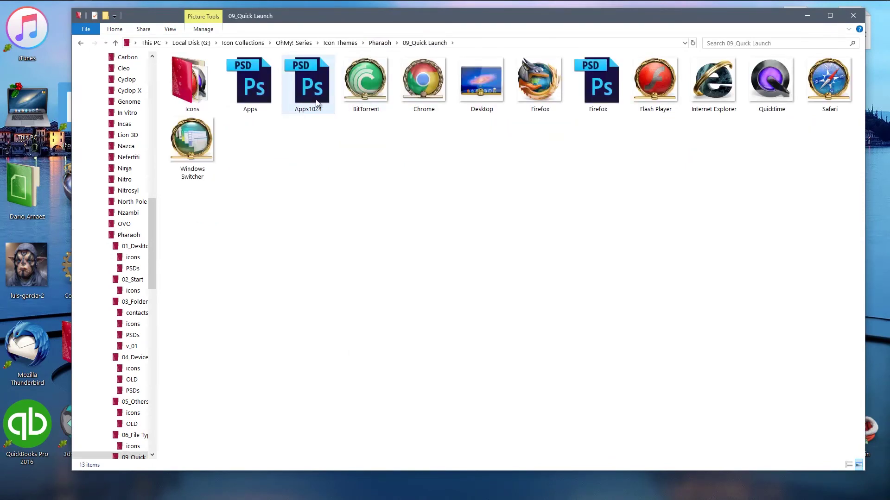
double_click(194, 84)
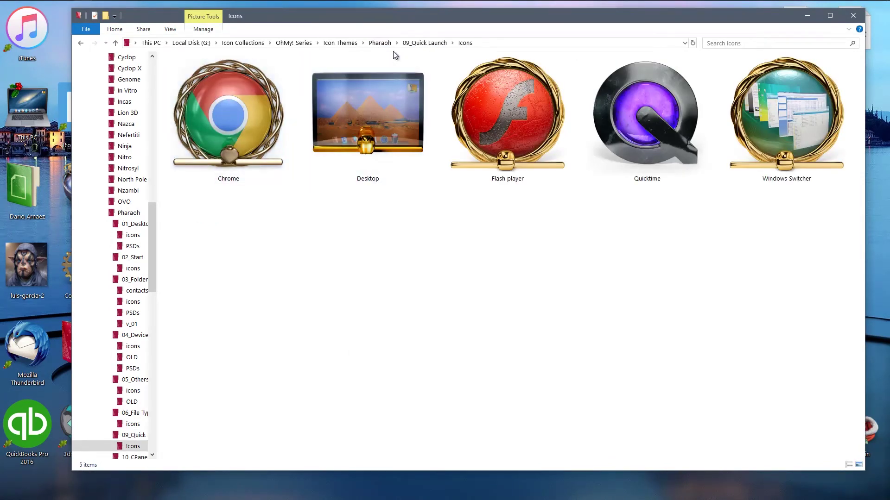
Go back to the Pharaoh folder and view the icons in 10_CPanel Home's icons folder.
left_click(381, 45)
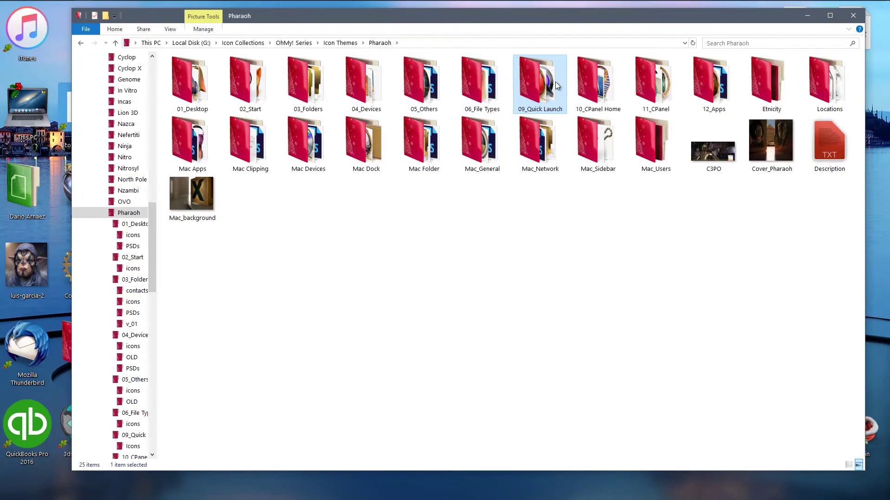
double_click(596, 84)
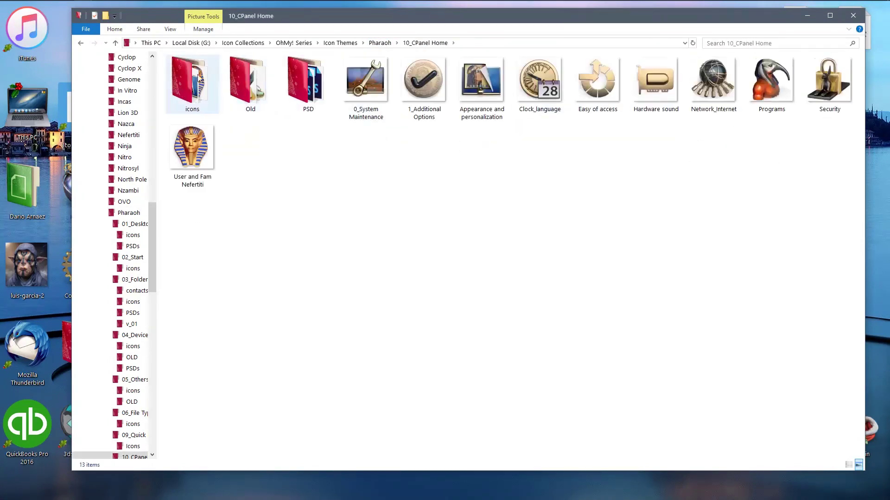
double_click(192, 78)
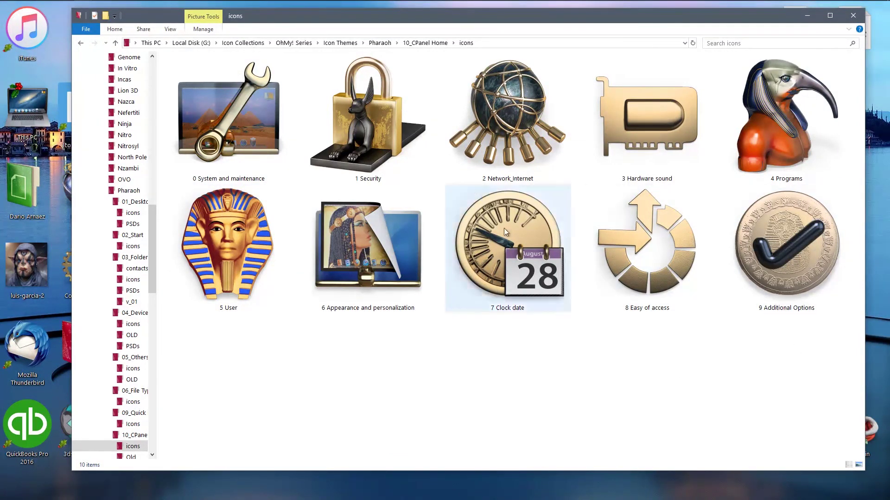
Go back to the Pharaoh folder and look through the control panel icons in 11_CPanel's icons folder.
left_click(381, 43)
left_click(643, 96)
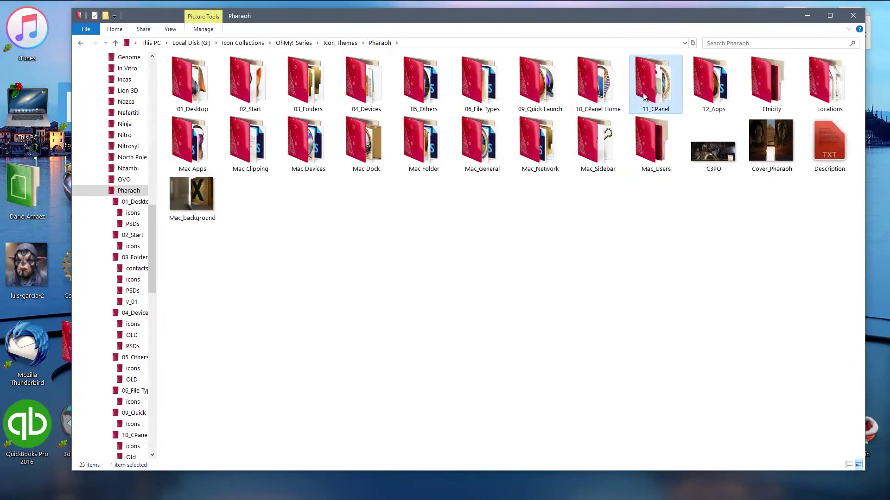
double_click(643, 96)
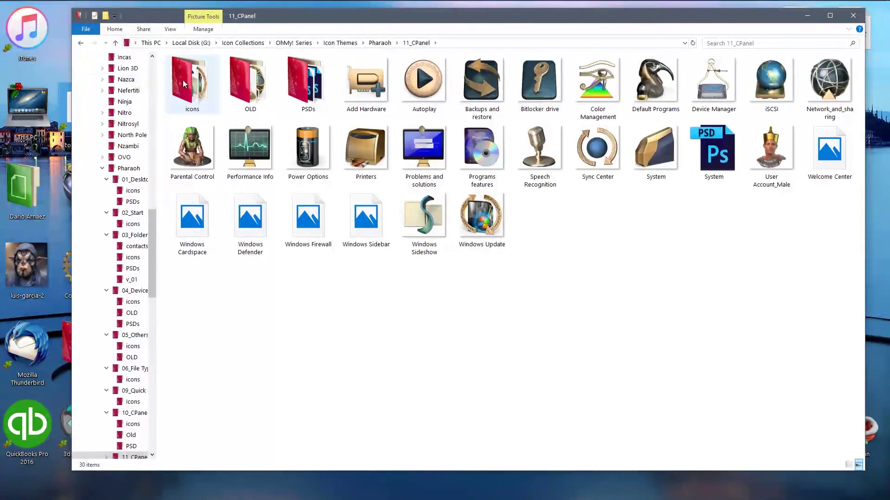
double_click(184, 83)
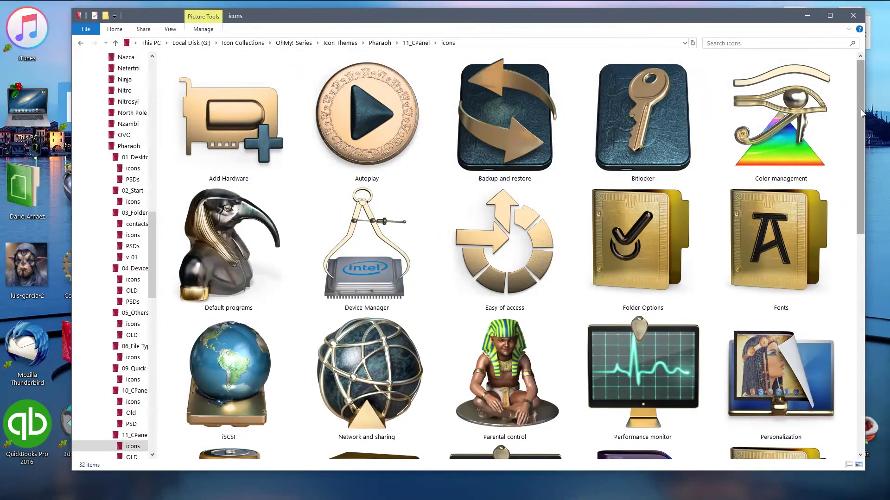
mouse_move(860, 109)
left_mouse_down()
mouse_move(874, 328)
mouse_move(865, 120)
left_mouse_up()
Go back up to the Pharaoh folder and view the application icons in 12_Apps.
key("alt+Up")
key("alt+Up")
left_click(703, 90)
double_click(703, 90)
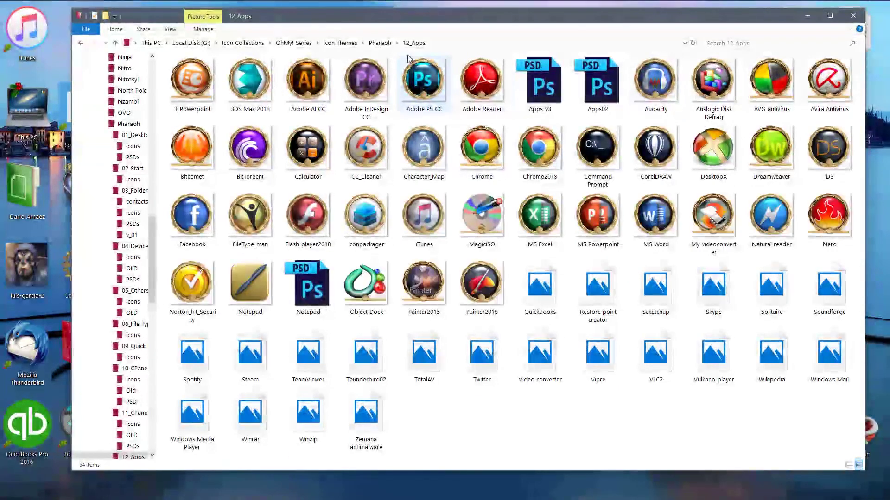
Go back to the Pharaoh folder and view the desktop icons in 01_Desktop's icons folder.
left_click(384, 44)
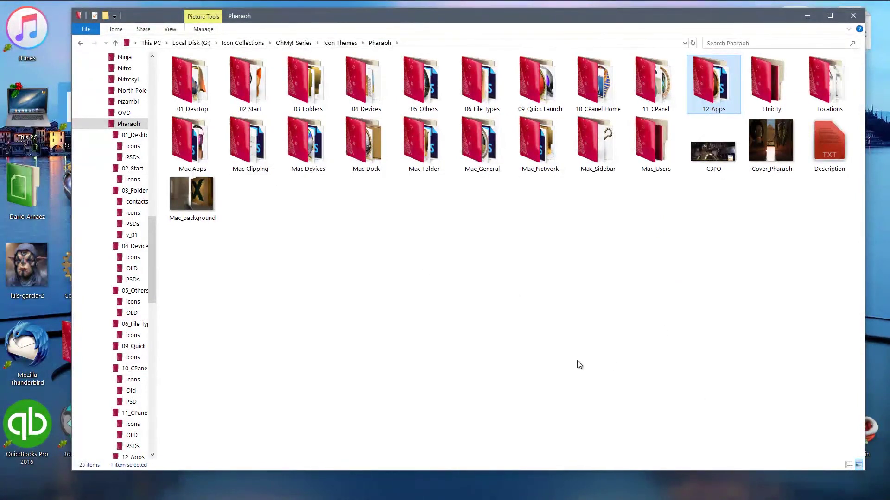
double_click(190, 81)
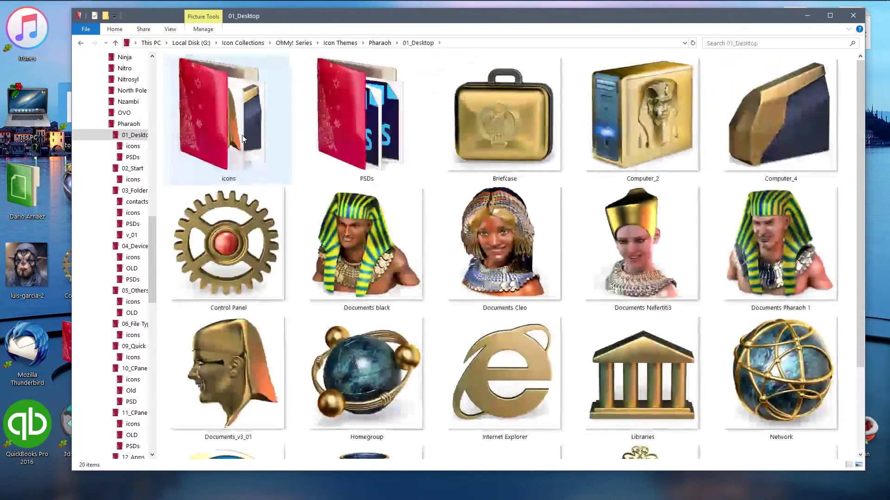
double_click(249, 124)
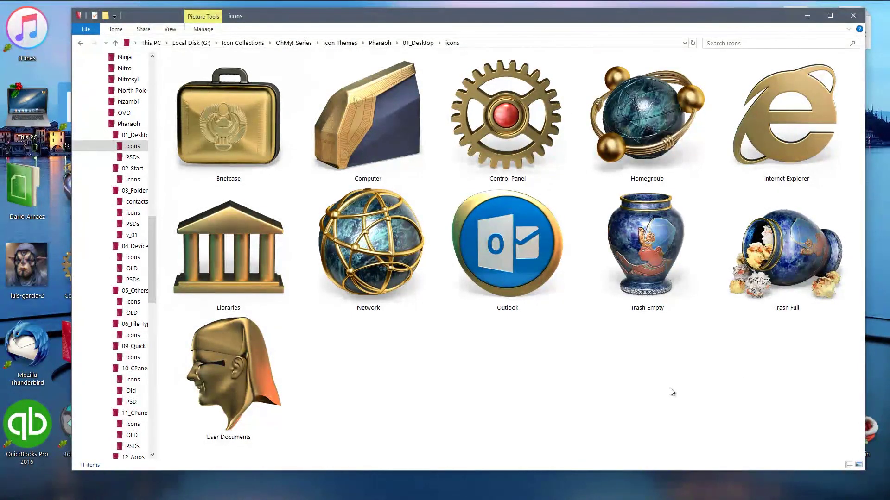
mouse_move(234, 12)
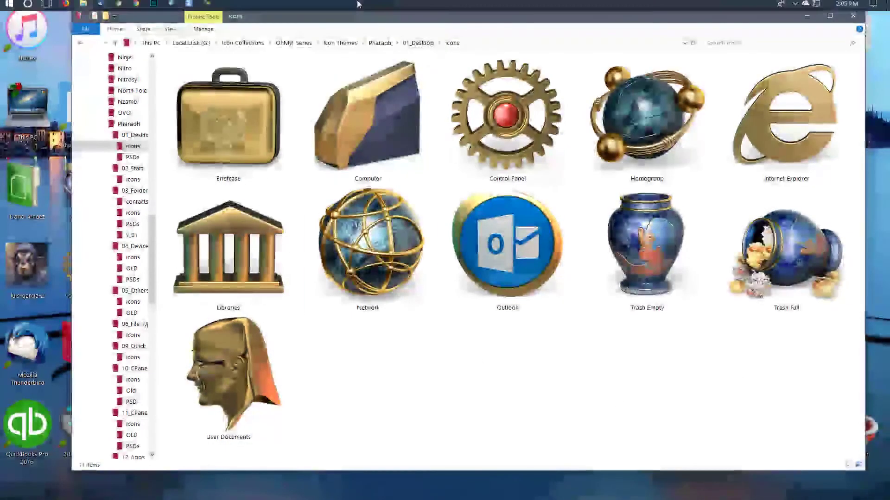